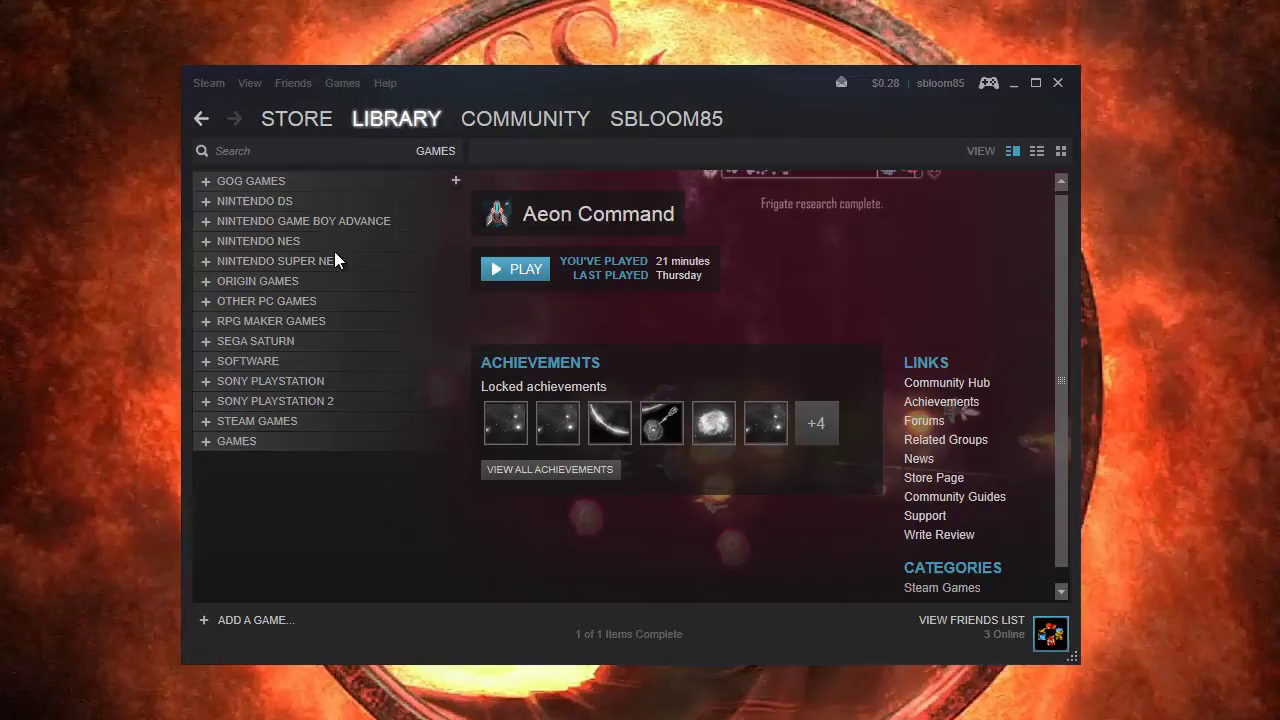
# - Start adding a non-Steam game and browse for a program not in the list
pyautogui.click(263, 617)
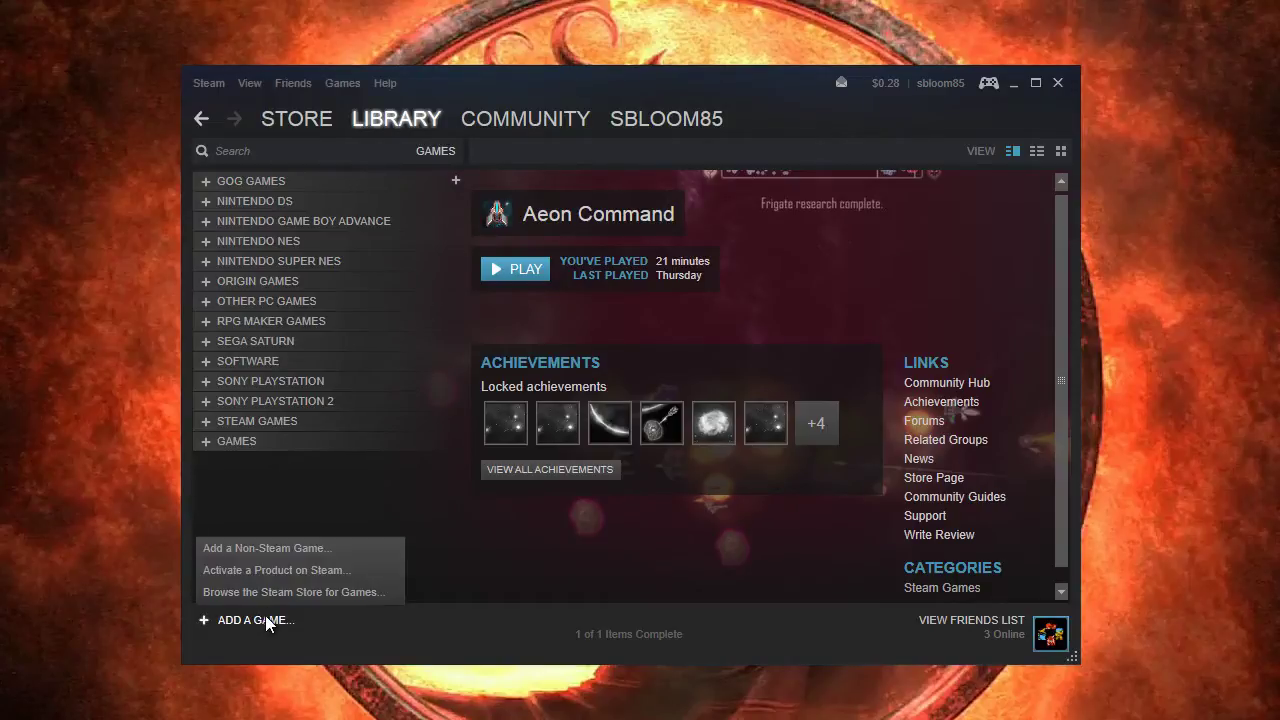
pyautogui.click(260, 543)
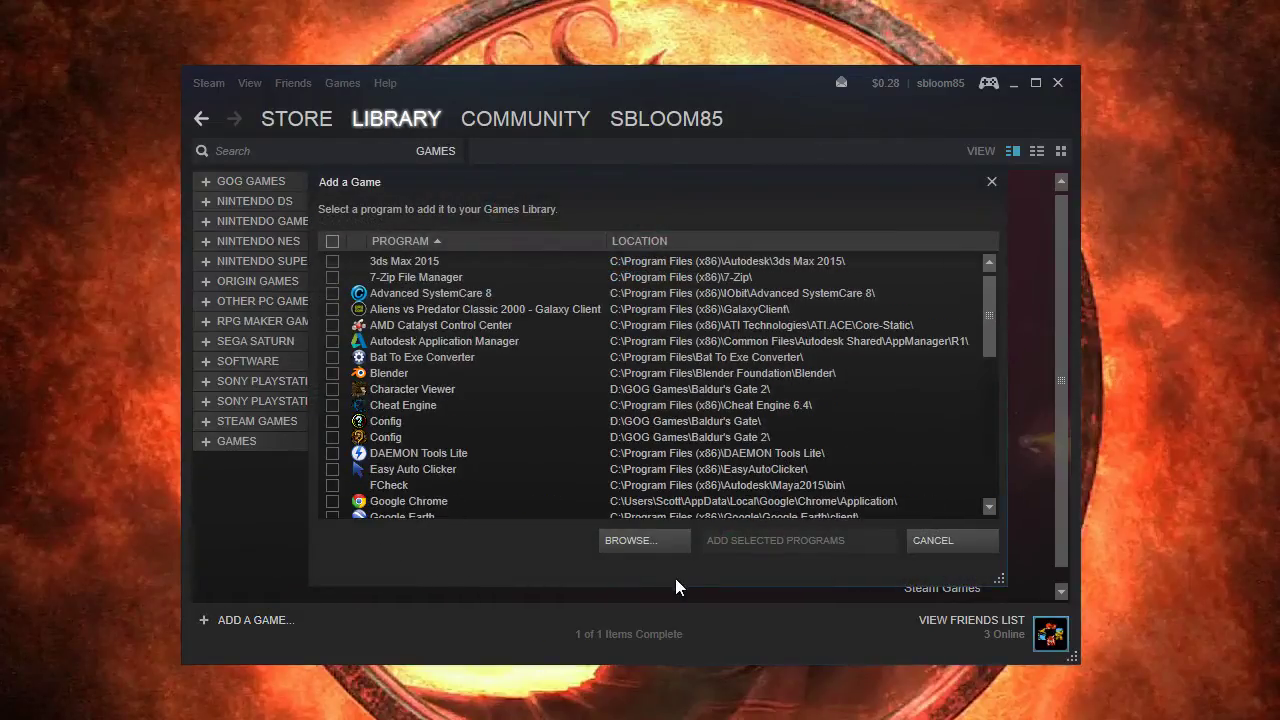
pyautogui.click(630, 540)
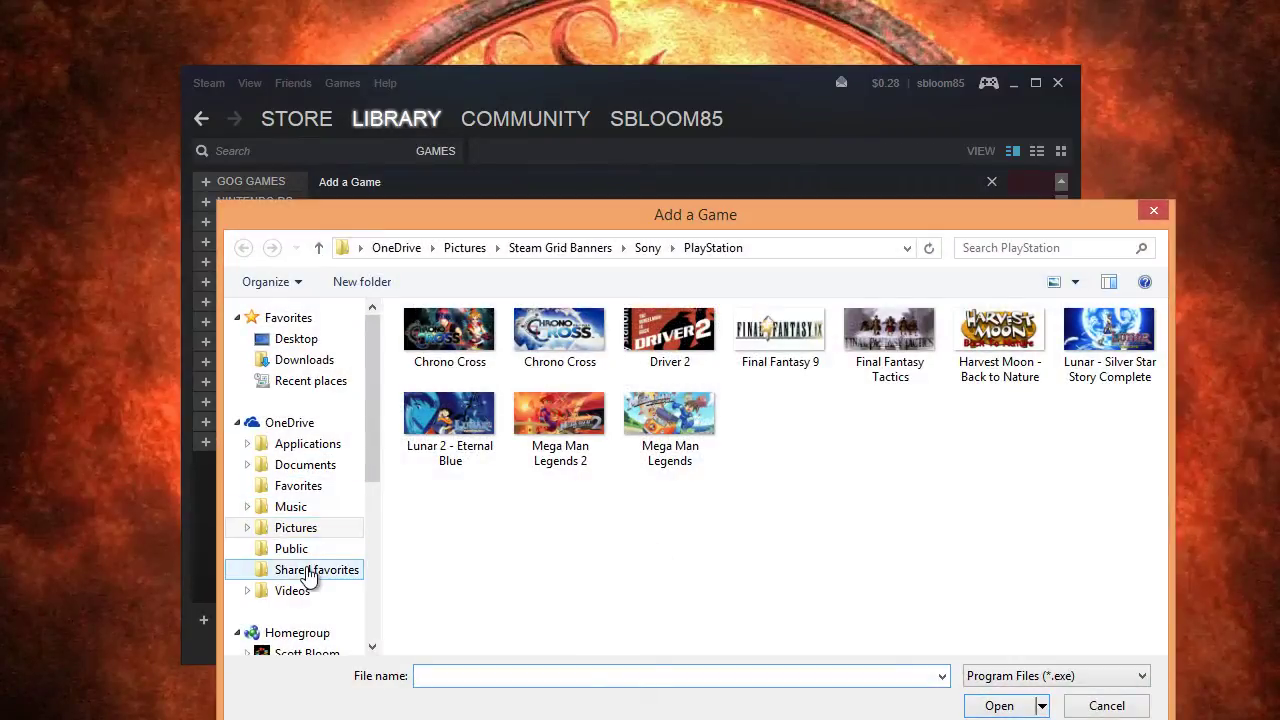
# - Pick ePSXe.exe from C:\Emulators\Sony\ePSXe and add it to the library
pyautogui.click(908, 248)
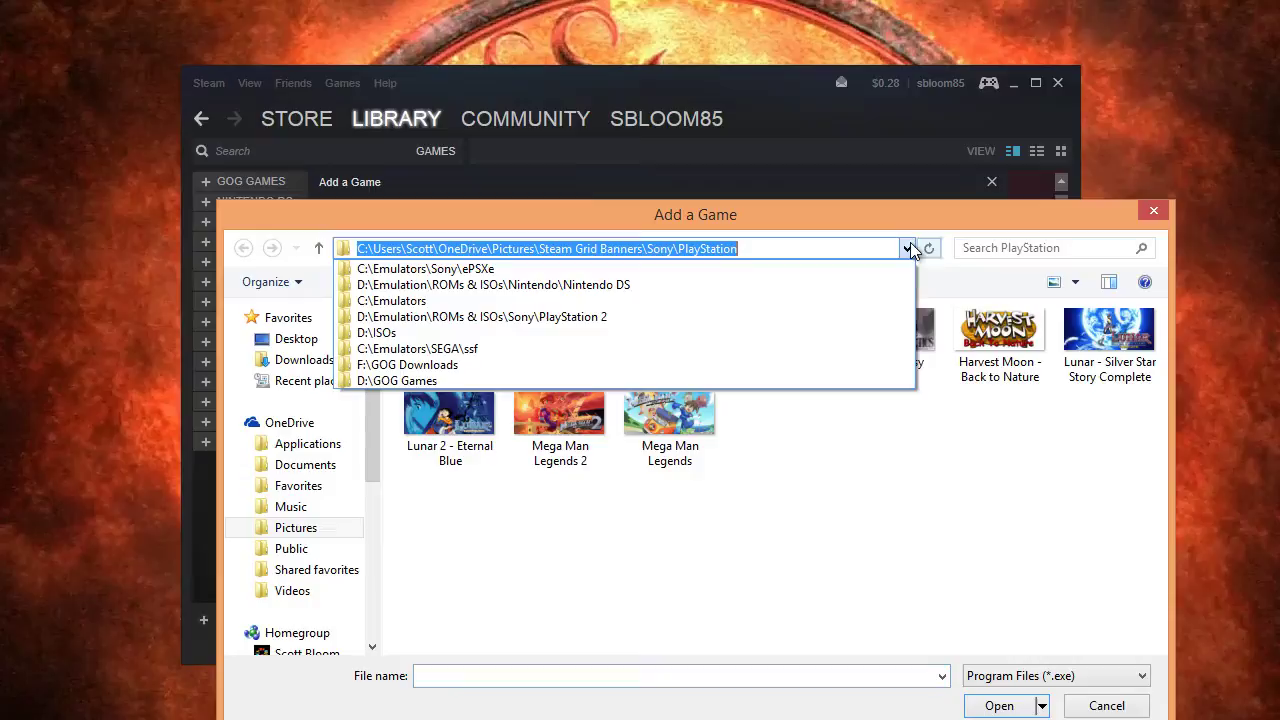
pyautogui.click(432, 270)
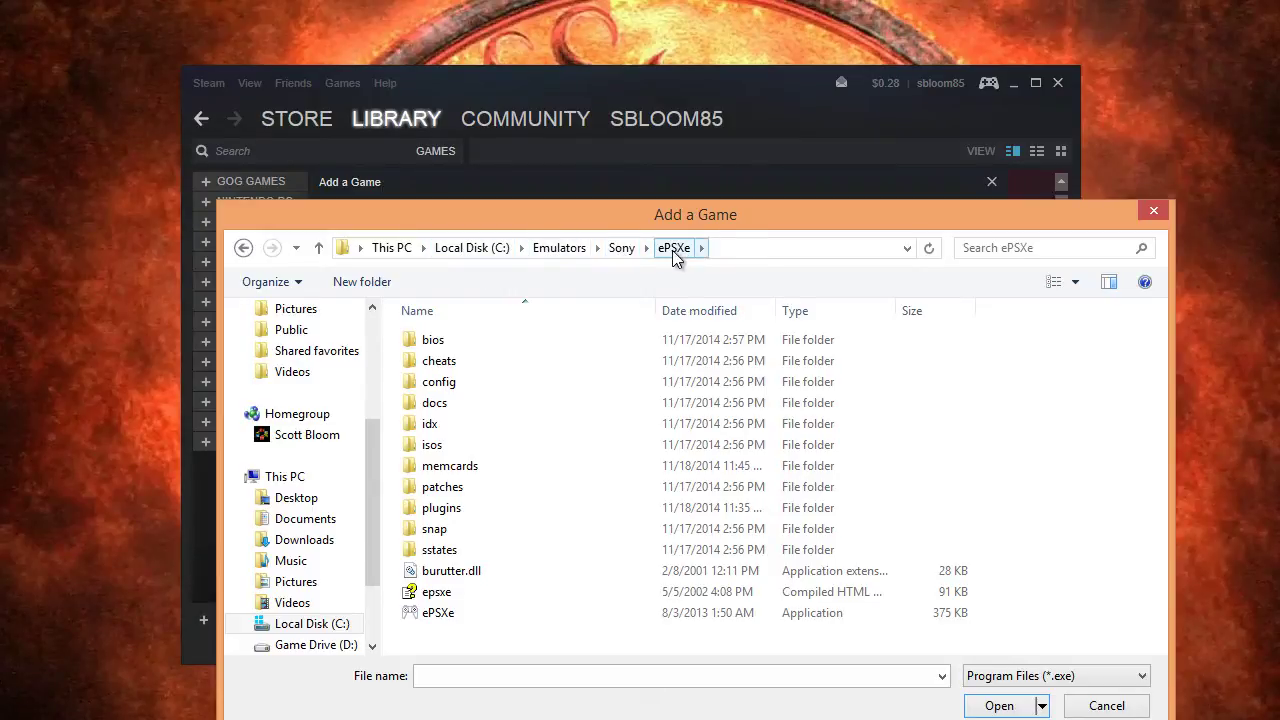
pyautogui.click(632, 250)
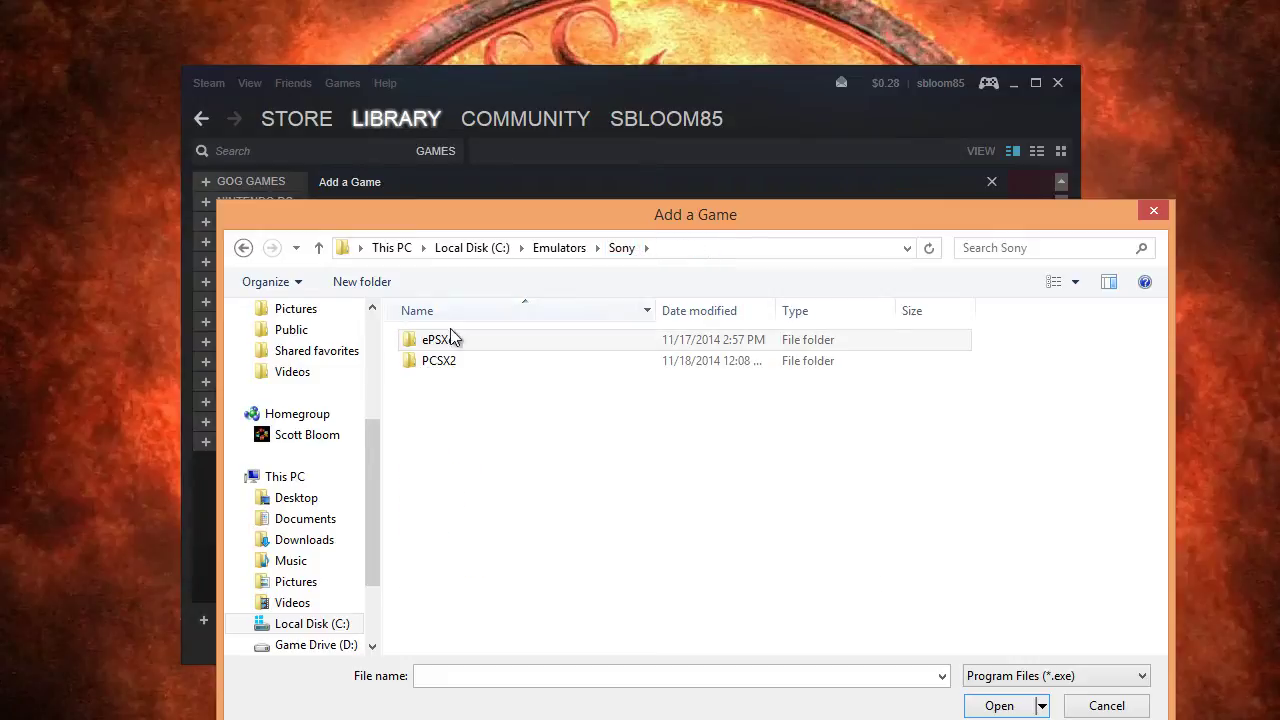
pyautogui.click(461, 366)
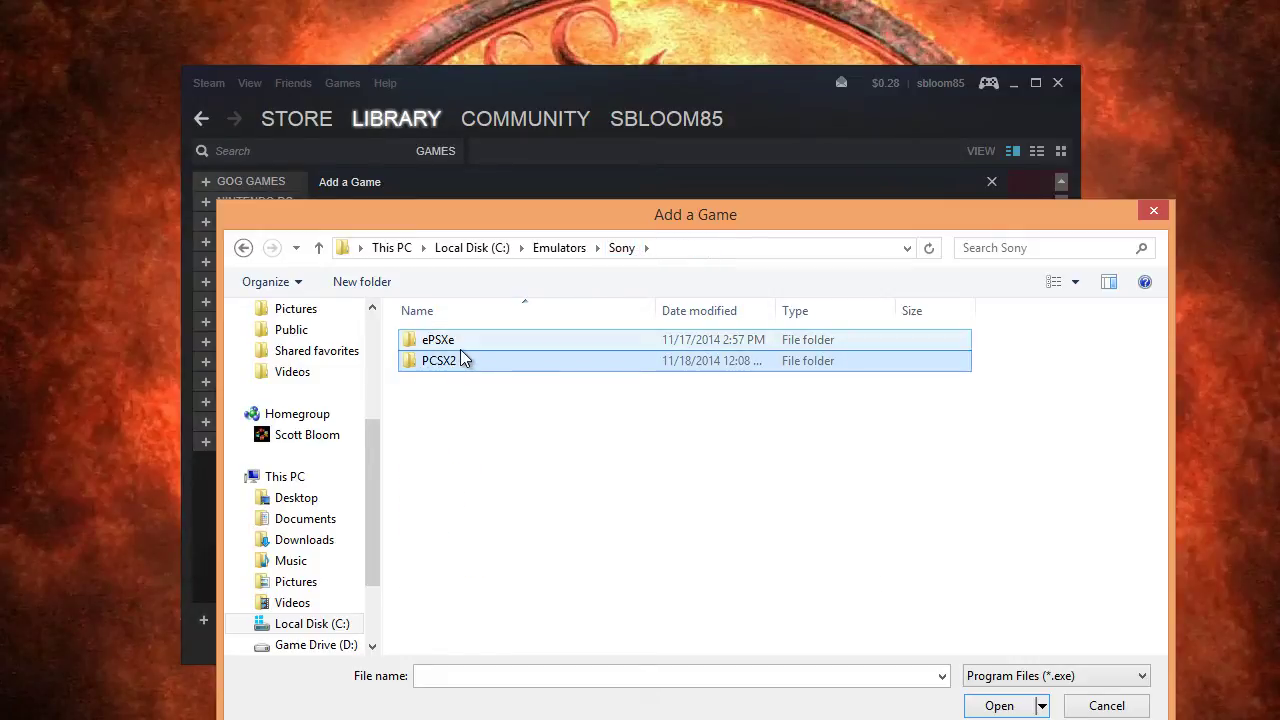
pyautogui.doubleClick(460, 345)
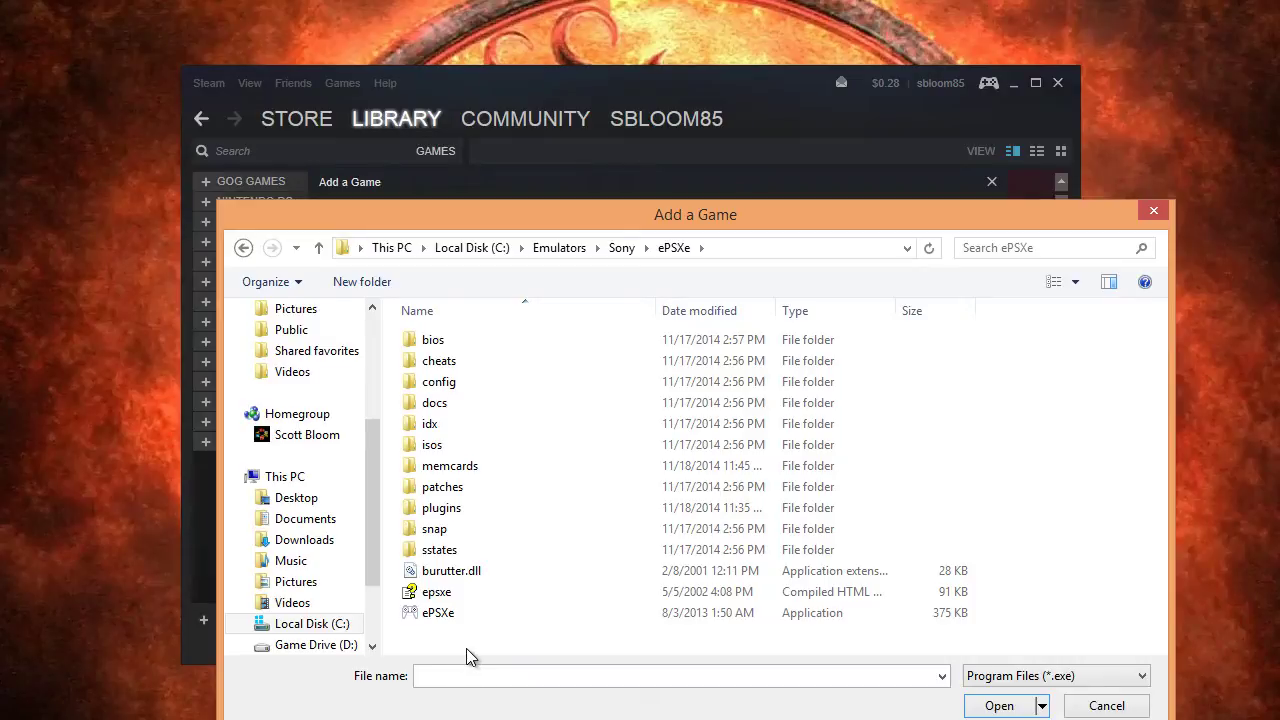
pyautogui.click(446, 620)
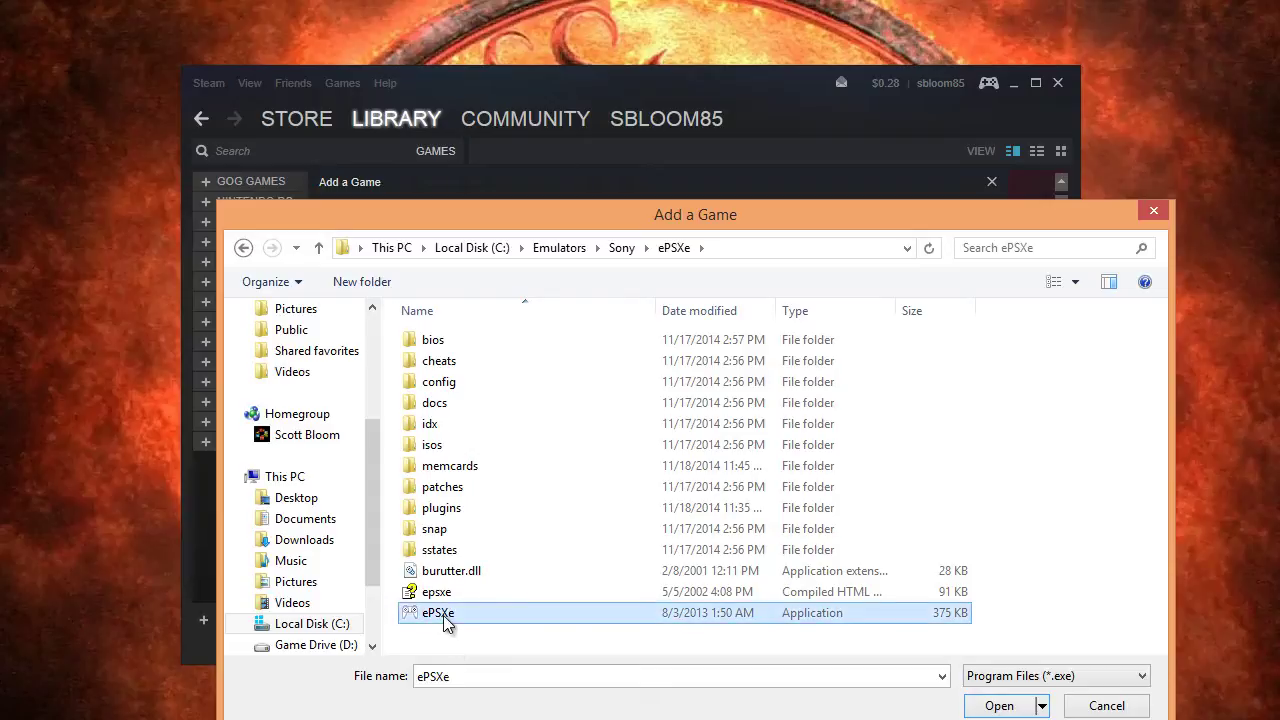
pyautogui.click(995, 706)
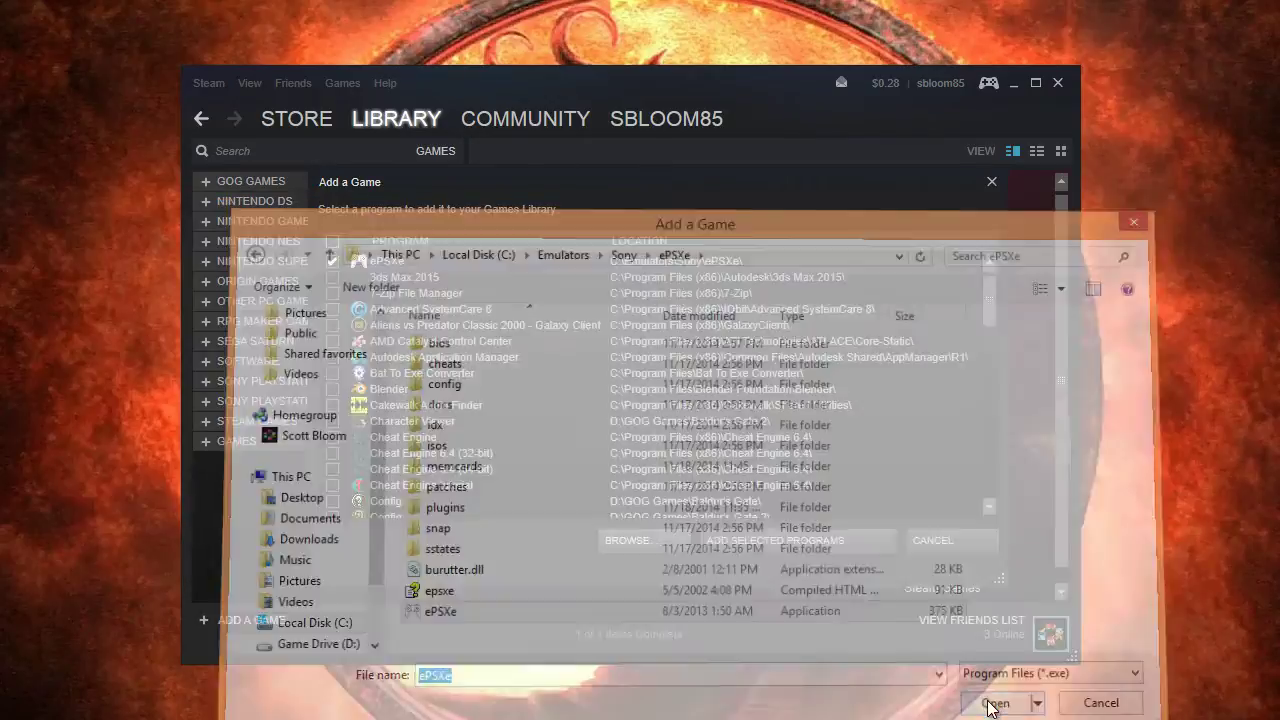
pyautogui.click(779, 543)
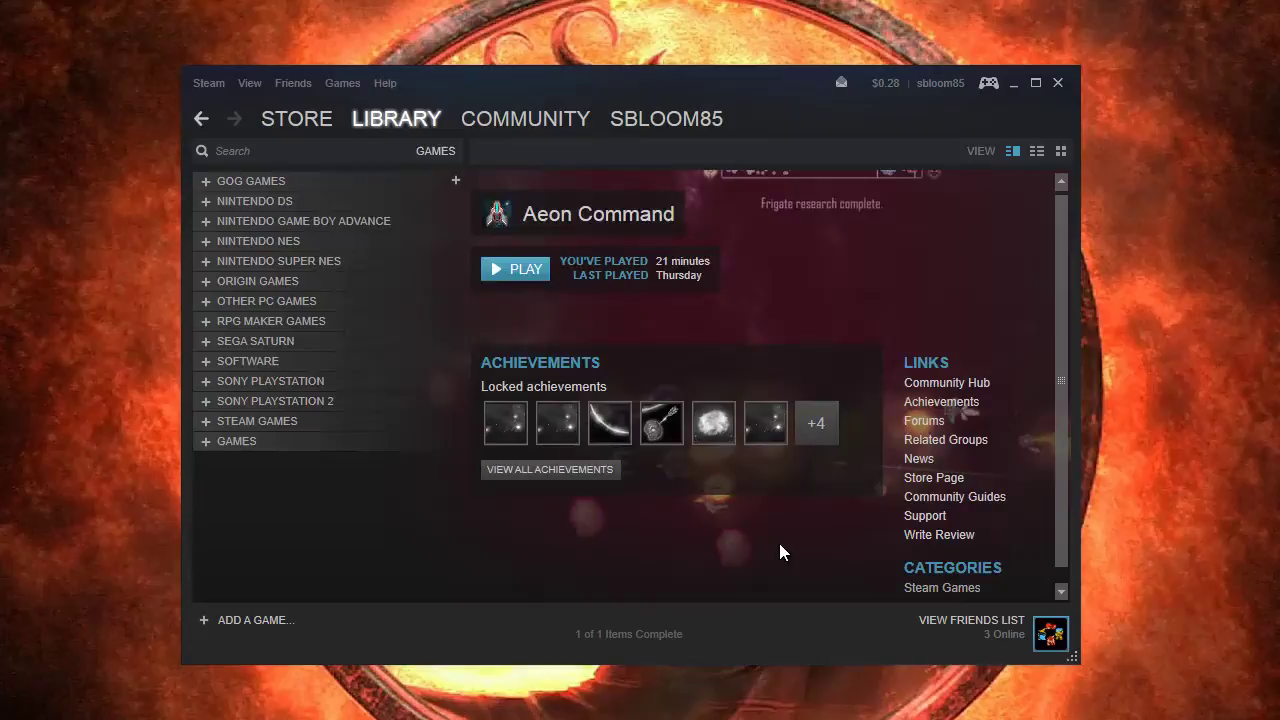
# - Open the ePSXe page under GAMES, test-launch it with PLAY, then close the emulator
pyautogui.click(206, 442)
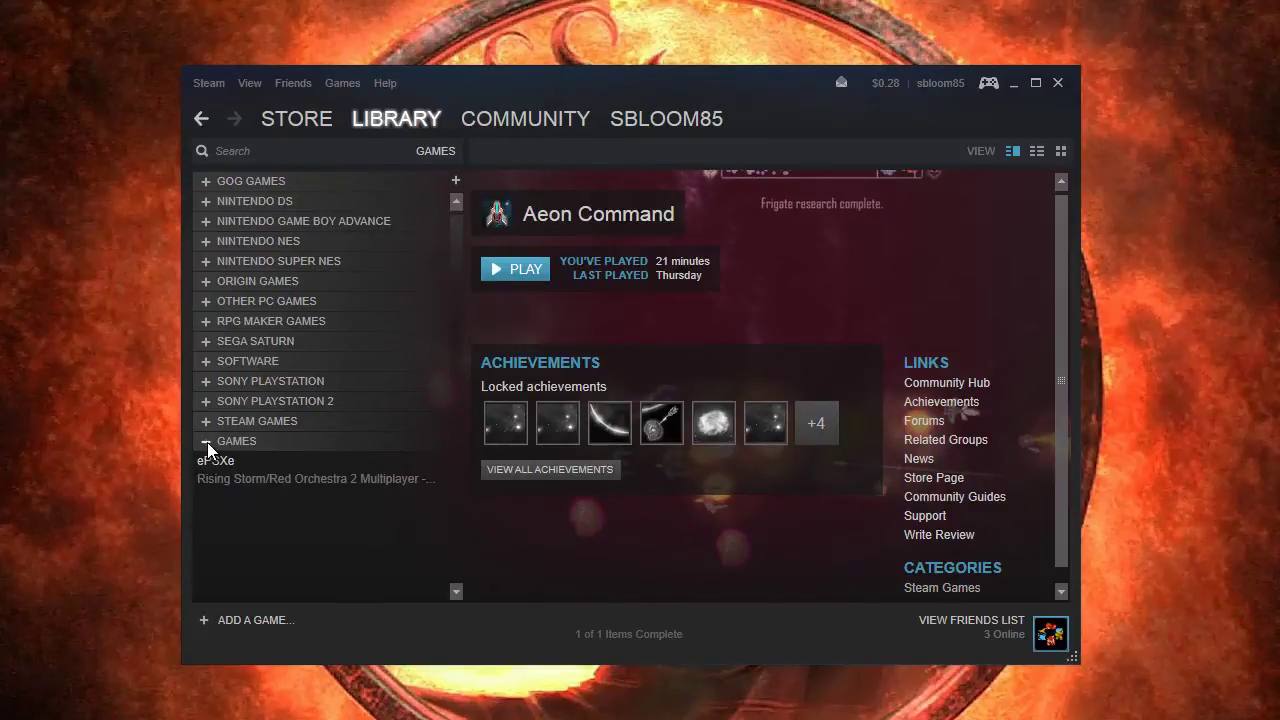
pyautogui.click(216, 461)
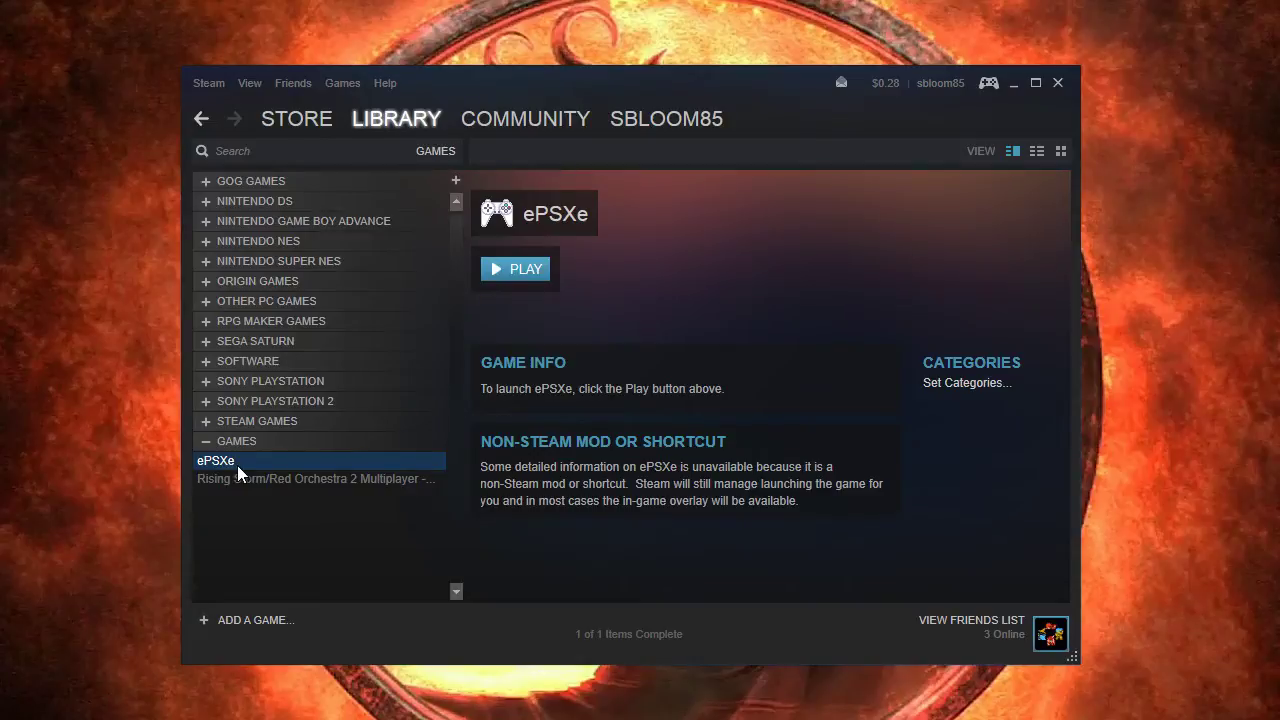
pyautogui.click(514, 274)
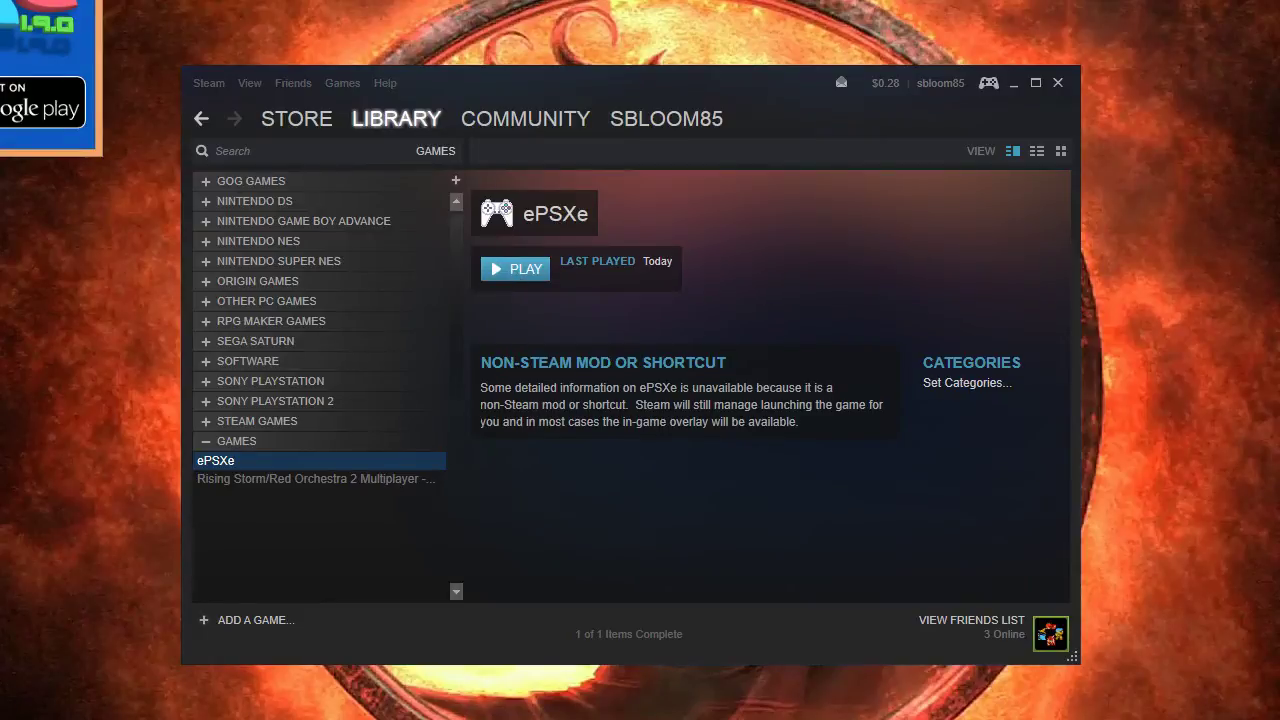
pyautogui.moveTo(317, 57); pyautogui.dragTo(634, 217)
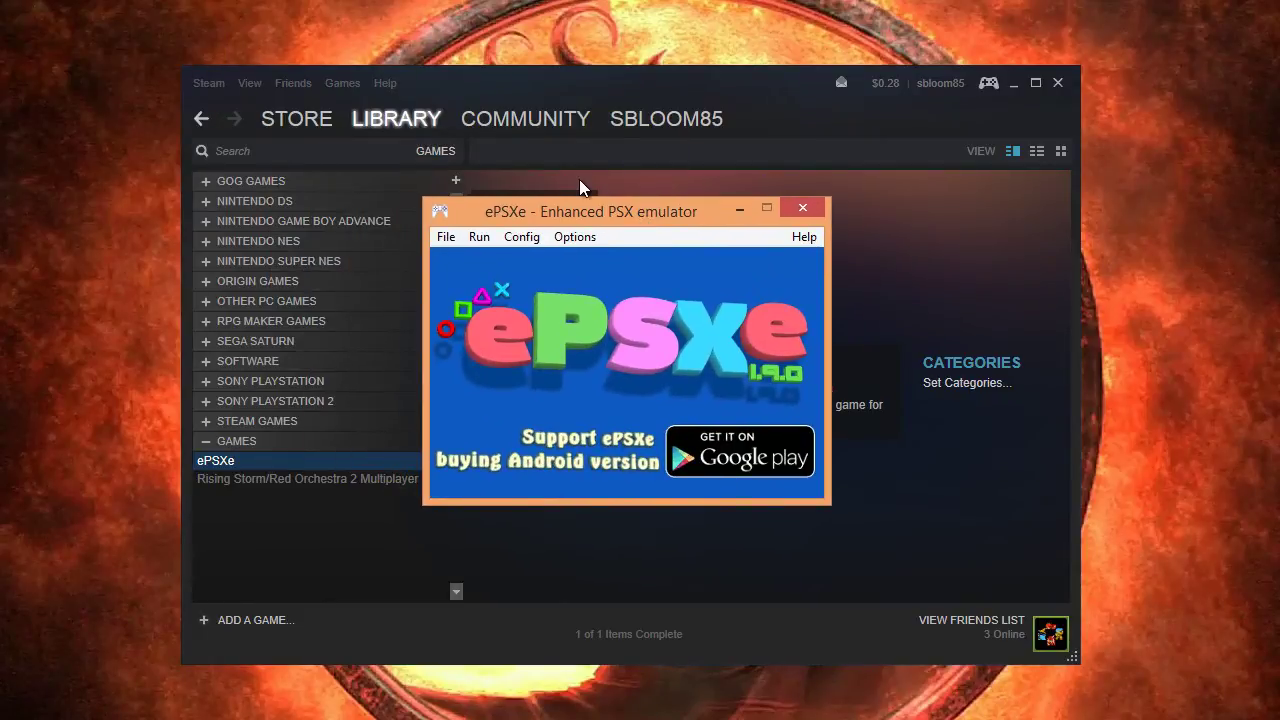
pyautogui.click(791, 205)
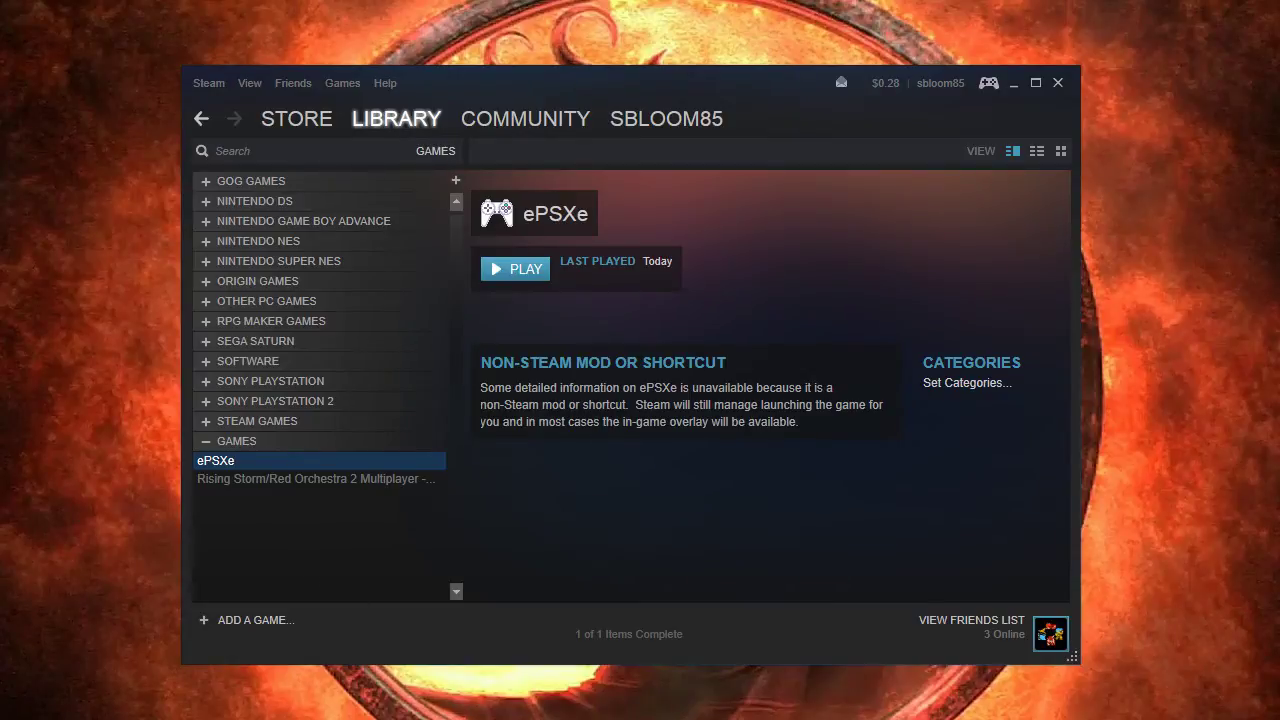
# - In Notepad, select the whole '-nogui -f -loadbin' line with the quoted Lunar disc path
pyautogui.hotkey('alt', 'Tab')
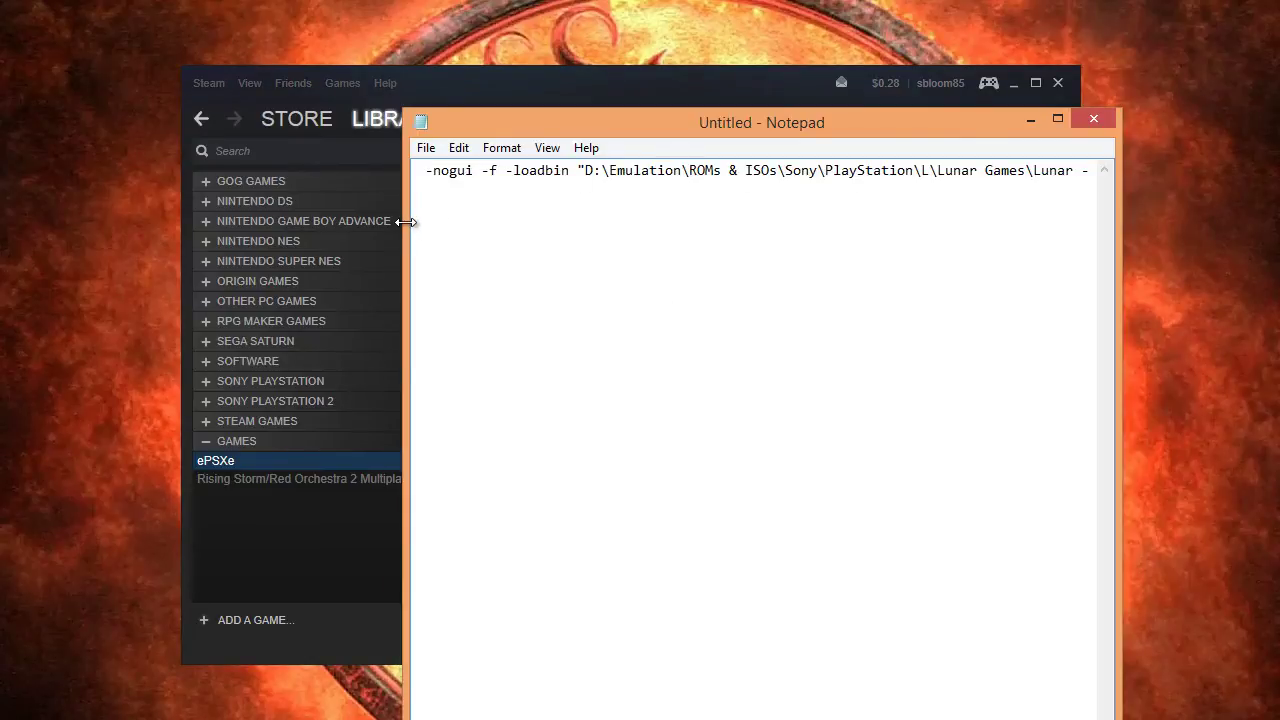
pyautogui.moveTo(406, 222); pyautogui.dragTo(40, 223)
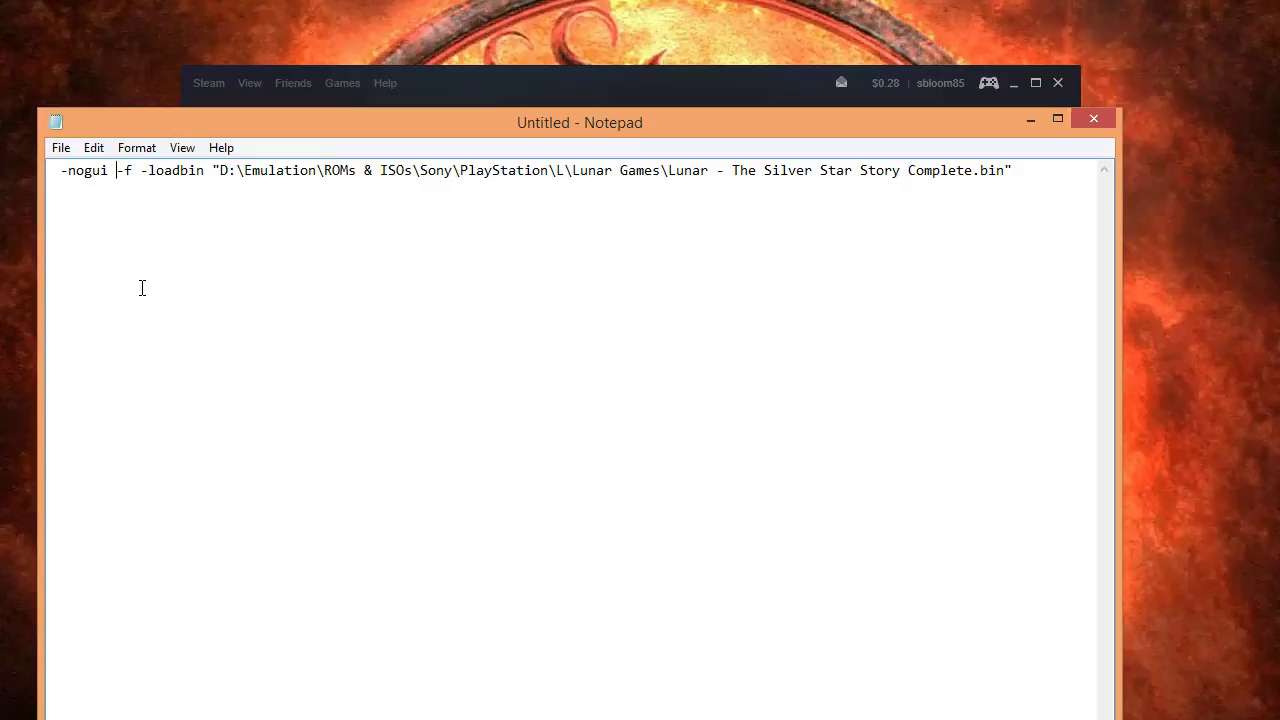
pyautogui.hotkey('shift', 'Right')
pyautogui.hotkey('shift', 'Right')
pyautogui.press('Right')
pyautogui.press('Right')
pyautogui.hotkey('shift', 'Right')
pyautogui.hotkey('shift', 'Right')
pyautogui.hotkey('shift', 'Right')
pyautogui.hotkey('shift', 'Right')
pyautogui.hotkey('shift', 'Right')
pyautogui.hotkey('shift', 'Right')
pyautogui.hotkey('shift', 'Right')
pyautogui.hotkey('shift', 'Right')
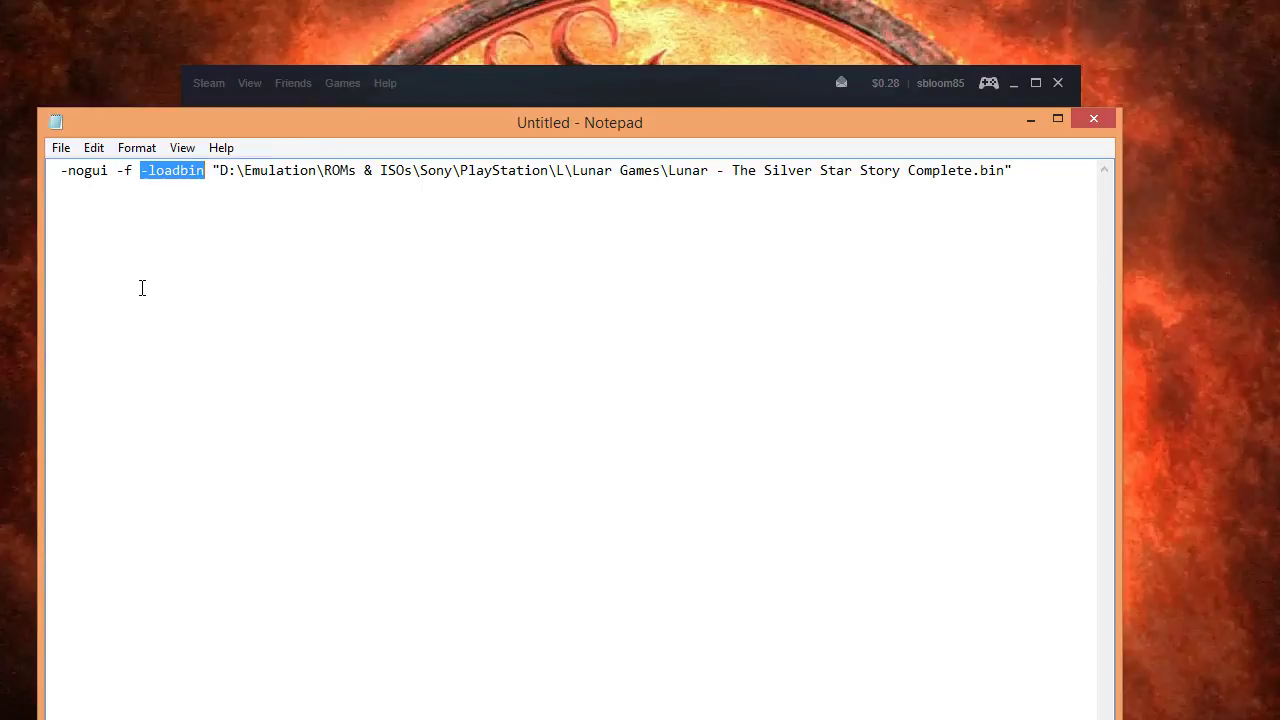
pyautogui.press('Right')
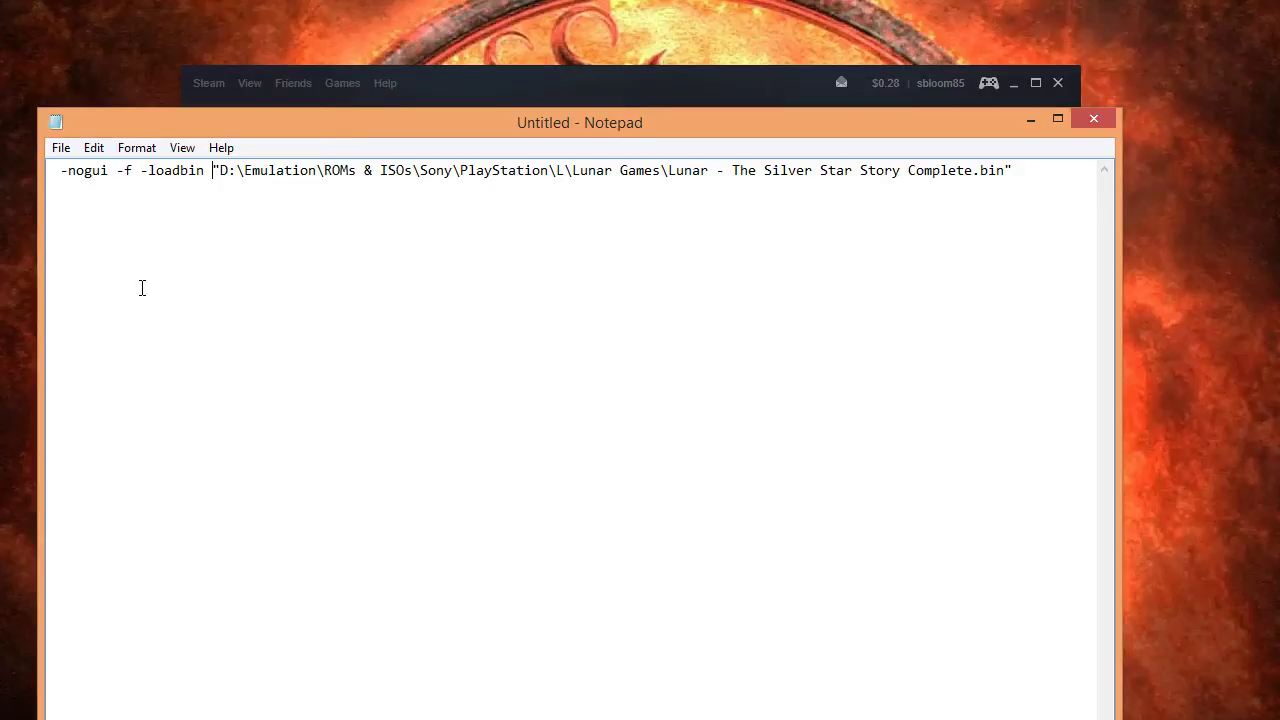
pyautogui.hotkey('ctrl', 'shift', 'Right')
pyautogui.hotkey('ctrl', 'shift', 'Right')
pyautogui.hotkey('ctrl', 'shift', 'Right')
pyautogui.hotkey('ctrl', 'shift', 'Right')
pyautogui.hotkey('ctrl', 'shift', 'Right')
pyautogui.hotkey('ctrl', 'shift', 'Right')
pyautogui.hotkey('ctrl', 'shift', 'Right')
pyautogui.hotkey('shift', 'End')
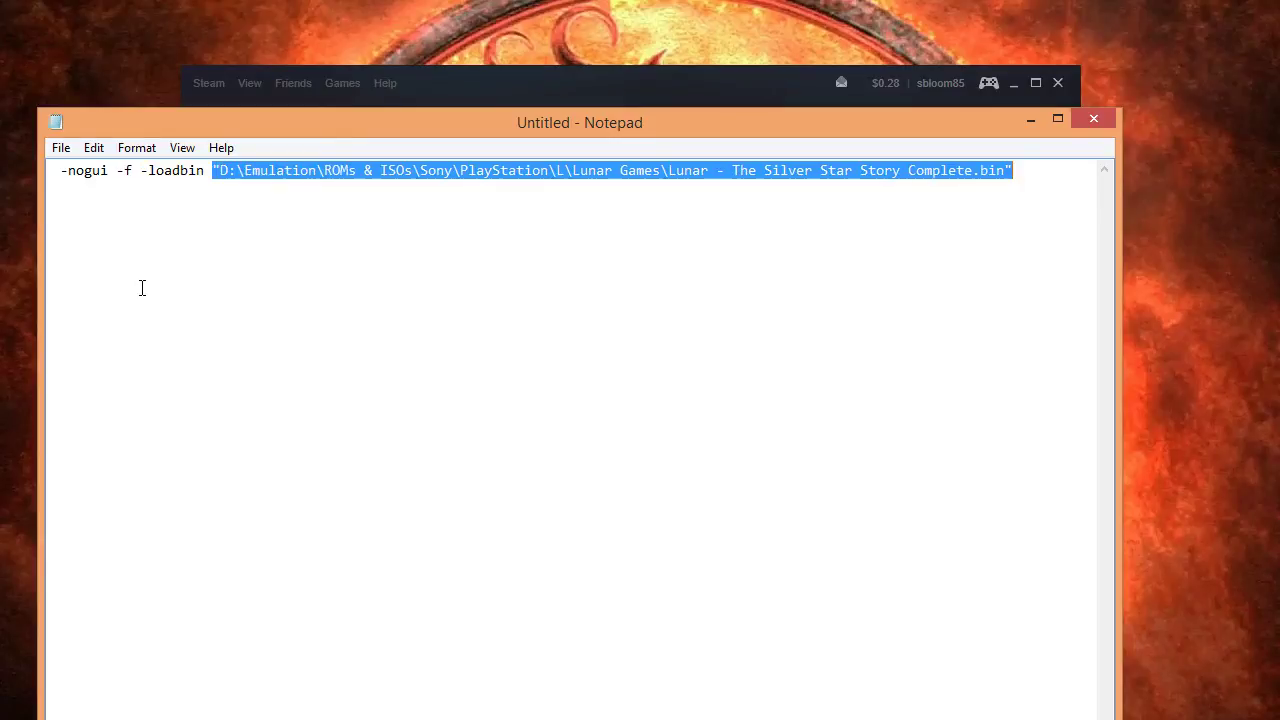
pyautogui.press('Home')
pyautogui.hotkey('shift', 'End')
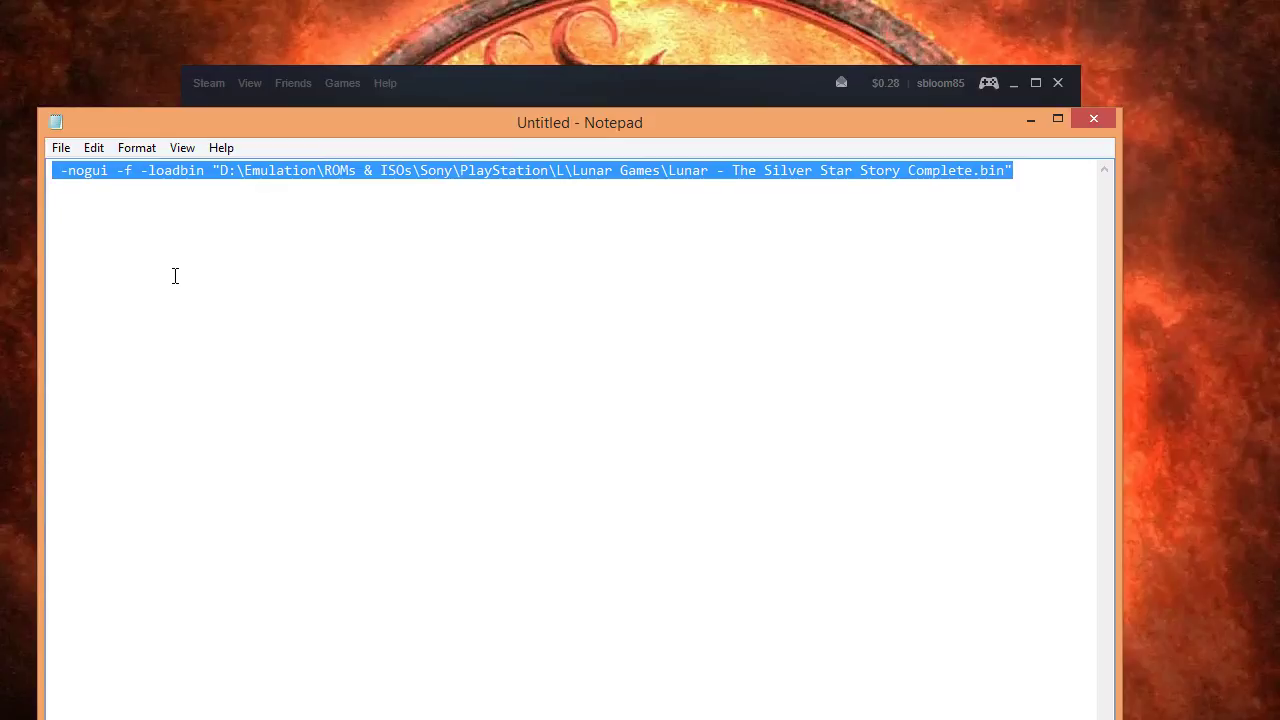
# - Append the copied -nogui -f -loadbin switches and Lunar disc path to ePSXe's target
pyautogui.click(1026, 121)
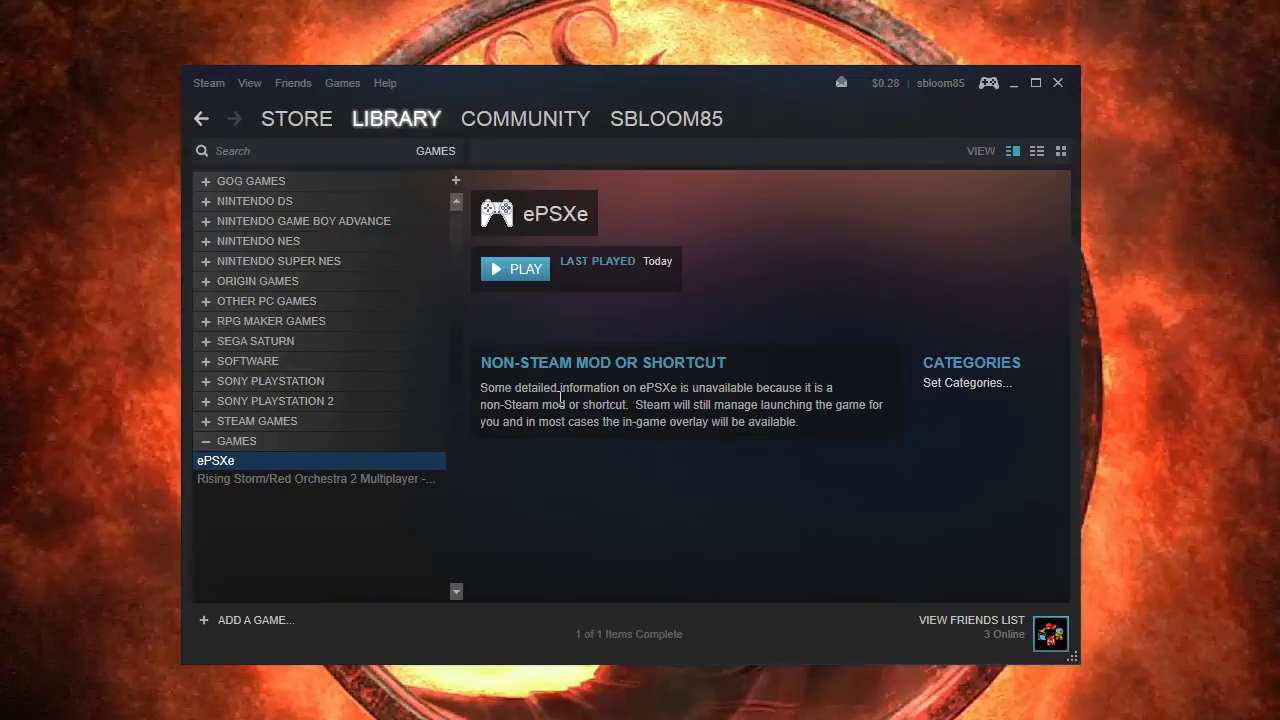
pyautogui.rightClick(234, 463)
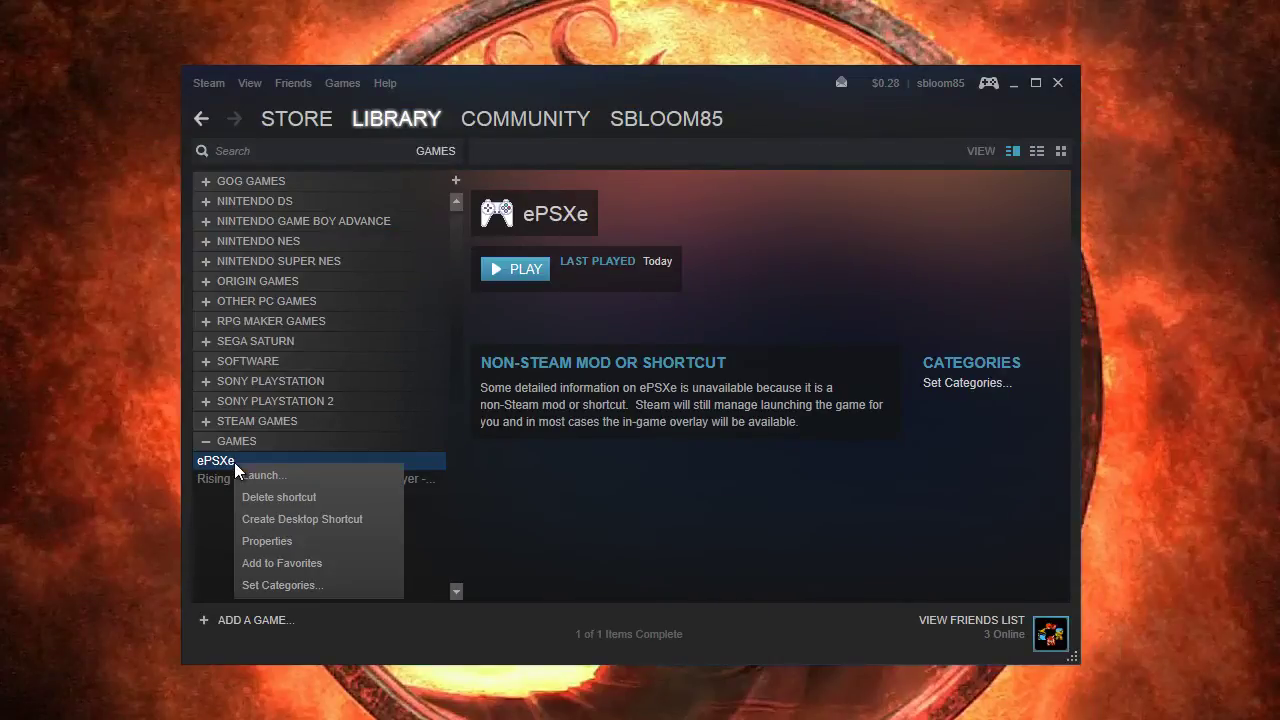
pyautogui.click(289, 543)
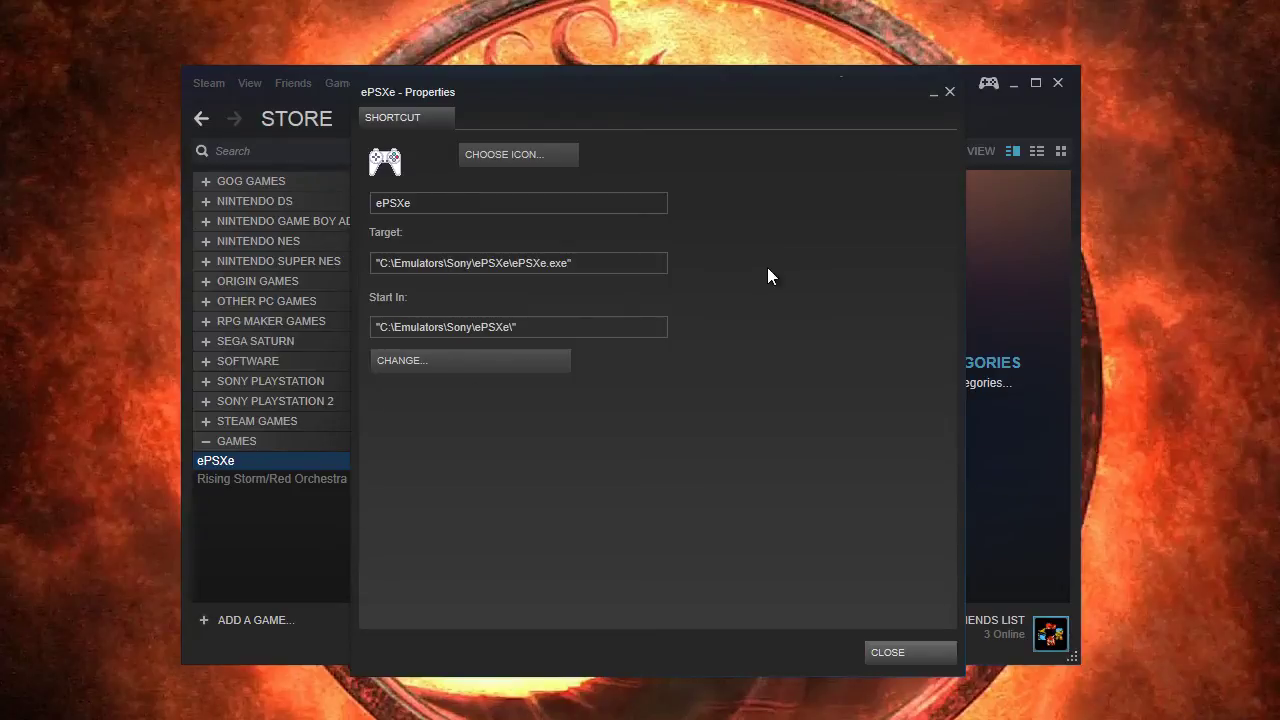
pyautogui.click(629, 265)
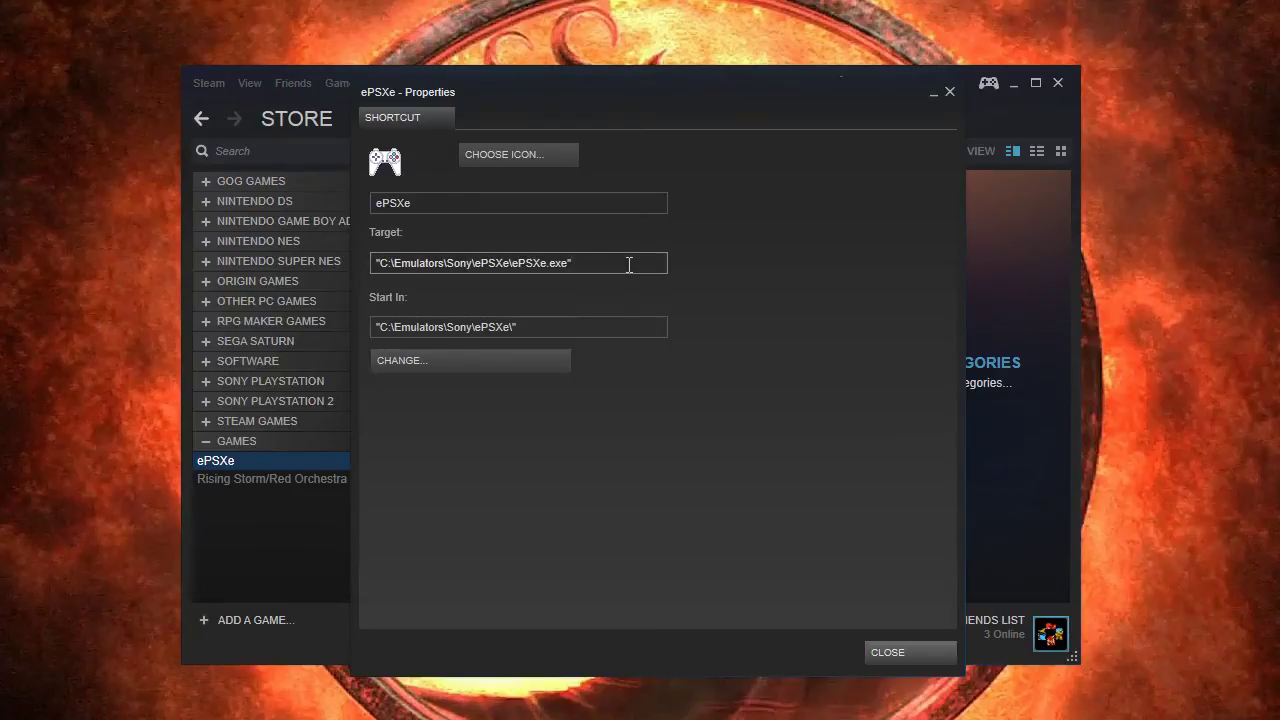
pyautogui.hotkey('ctrl', 'v')
pyautogui.press('Home')
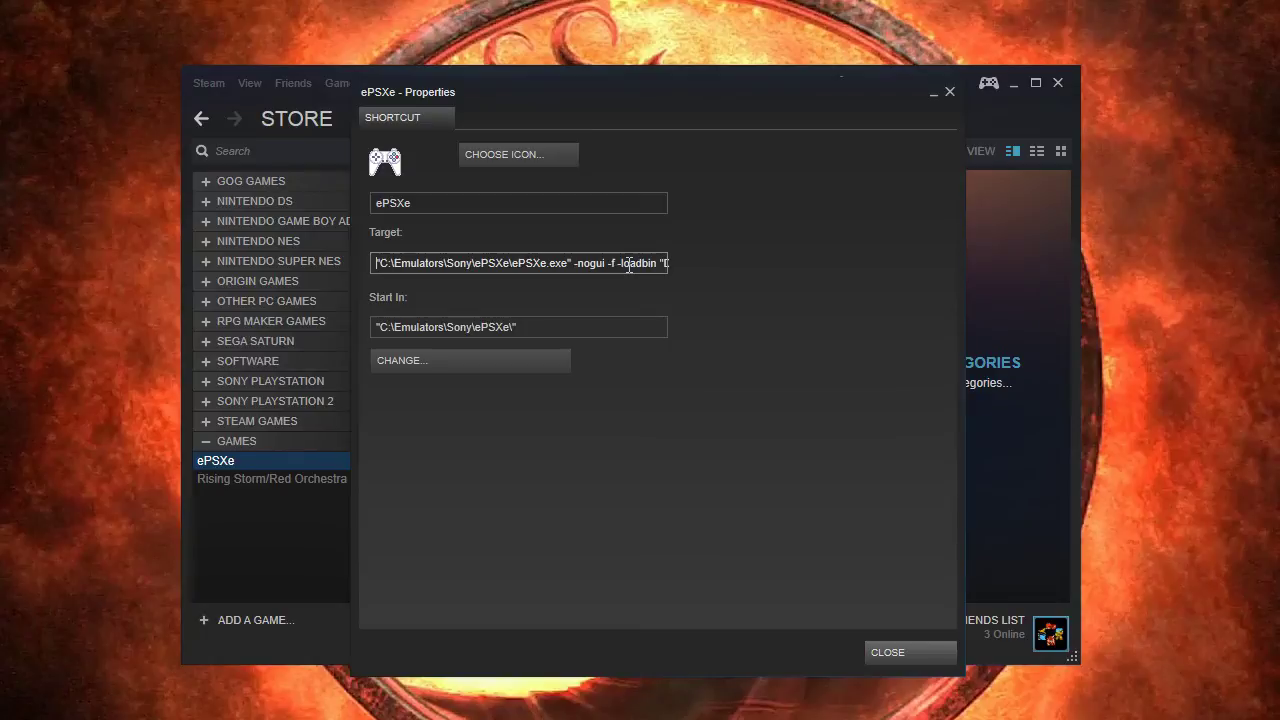
# - Rename the shortcut to 'Lunar: The Silver Star Story Complete' and close Properties
pyautogui.click(523, 206)
pyautogui.doubleClick(525, 207)
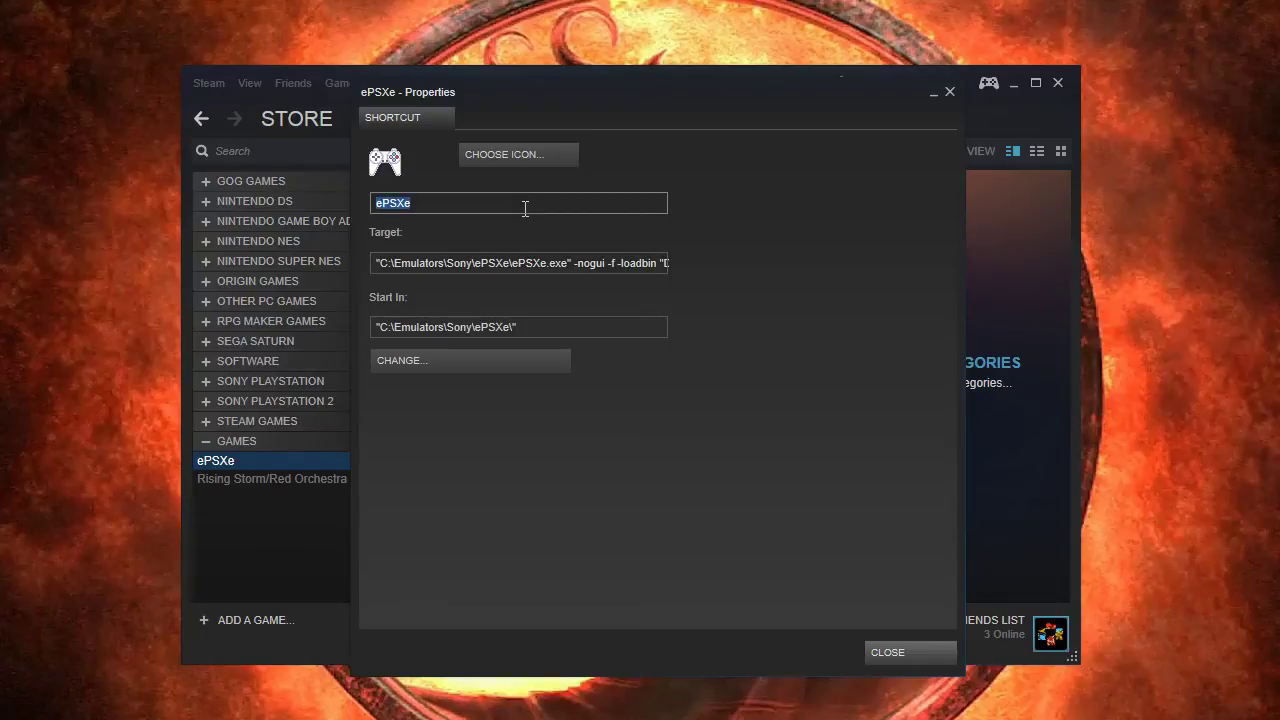
pyautogui.write('Lunar: The Silver Star Story Complete')
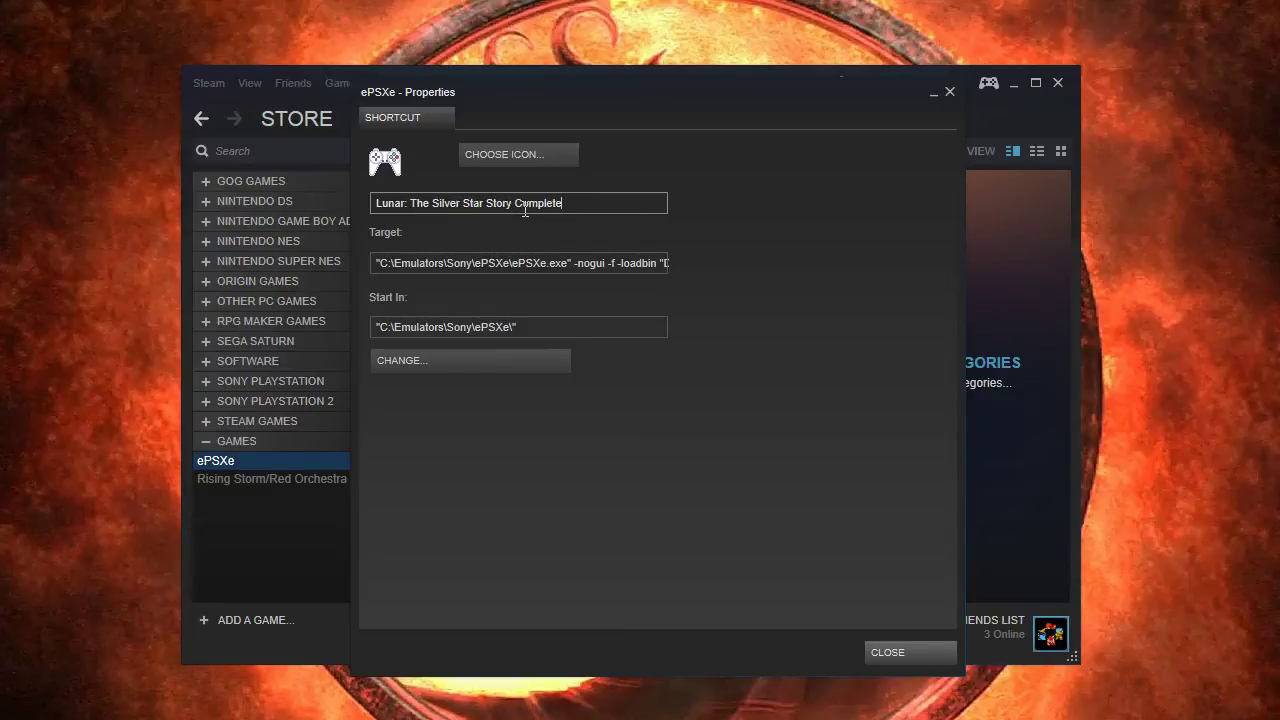
pyautogui.click(891, 652)
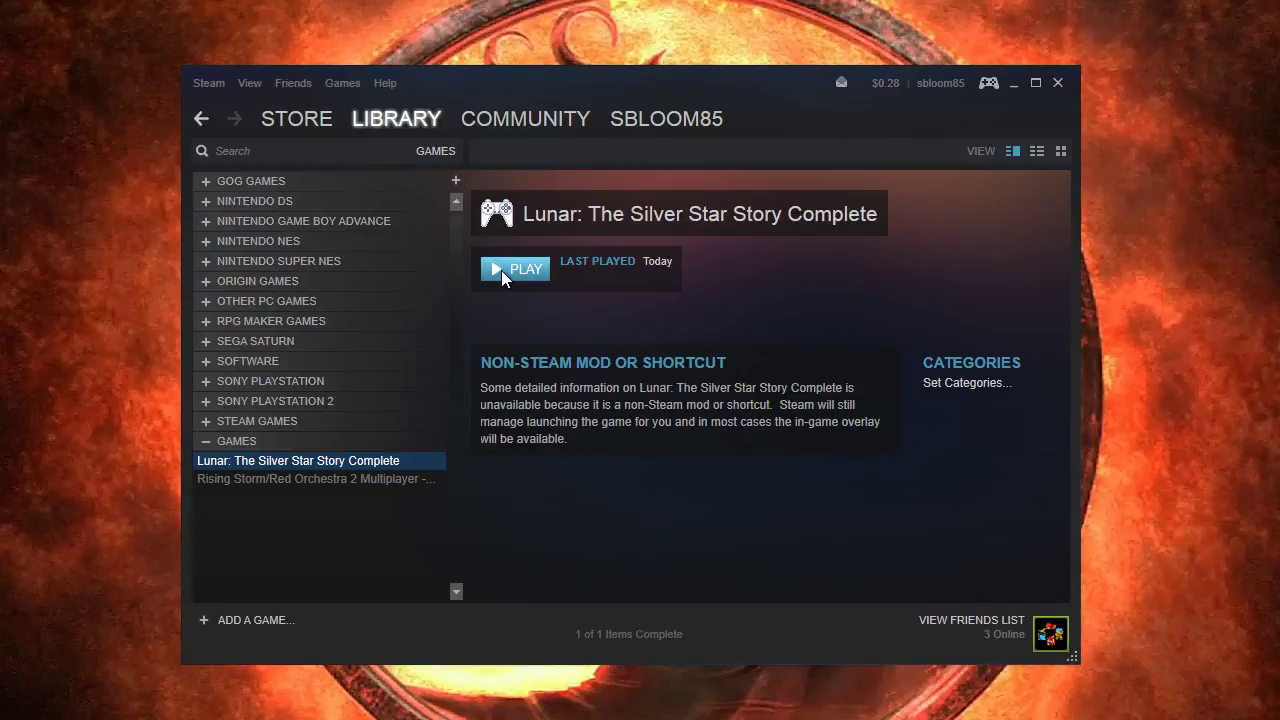
# - File Lunar under the Sony PlayStation category, then expand it and view Chrono Cross
pyautogui.rightClick(276, 460)
pyautogui.click(340, 581)
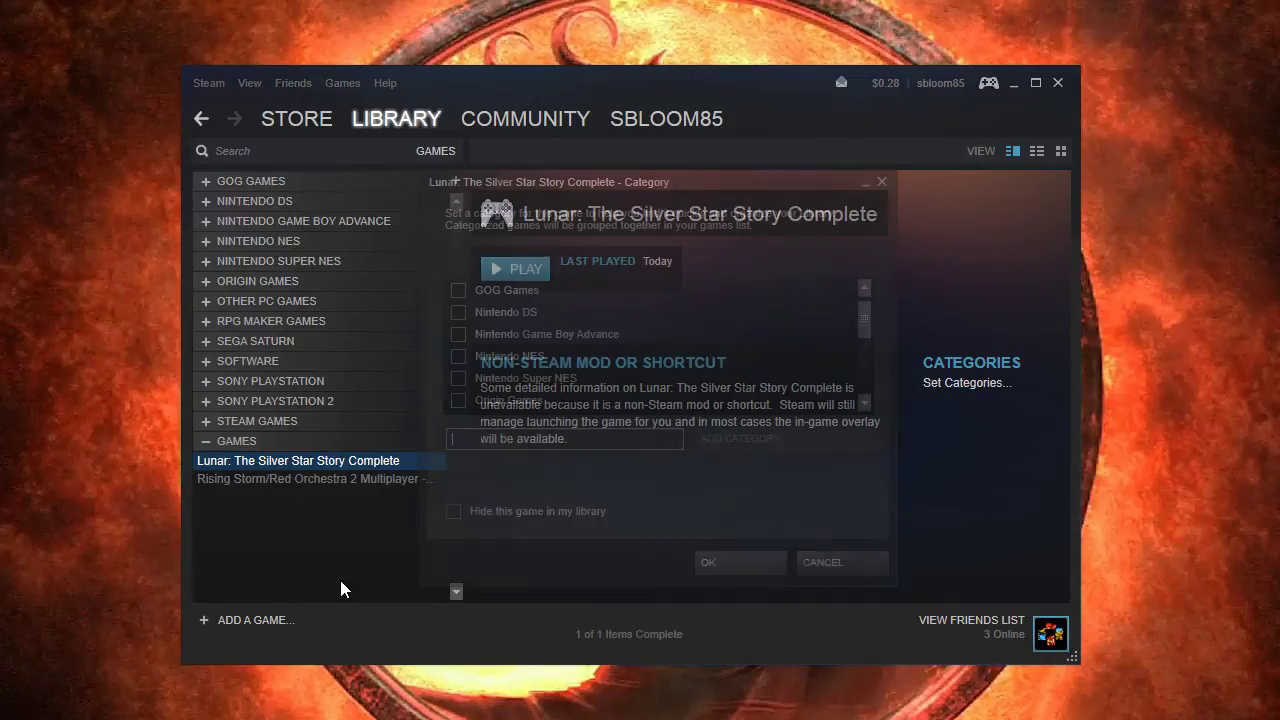
pyautogui.moveTo(866, 318); pyautogui.dragTo(869, 398)
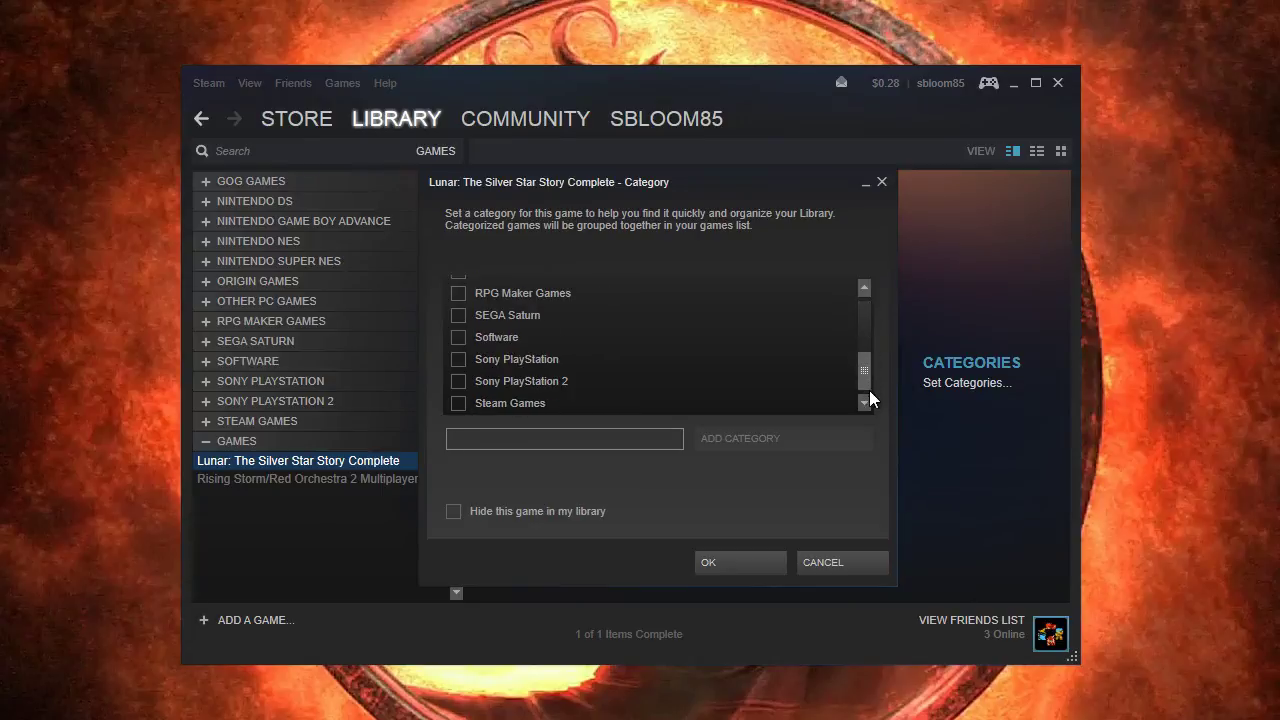
pyautogui.click(456, 358)
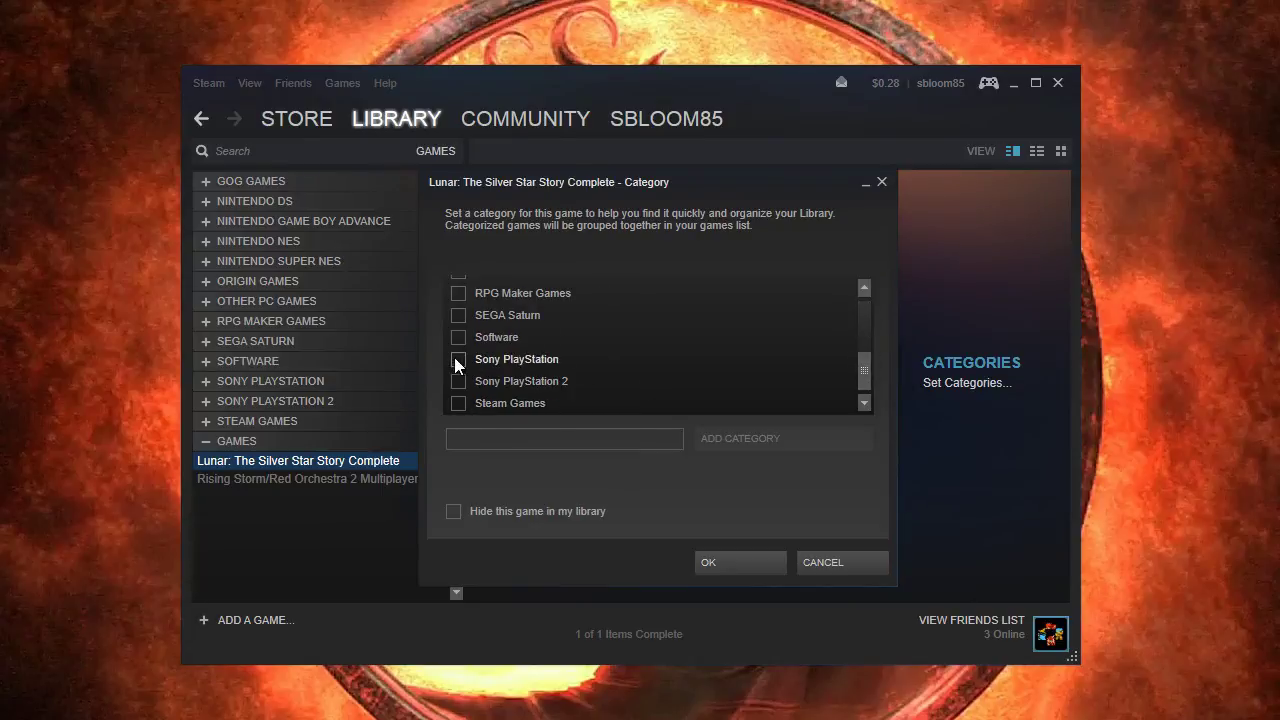
pyautogui.click(739, 564)
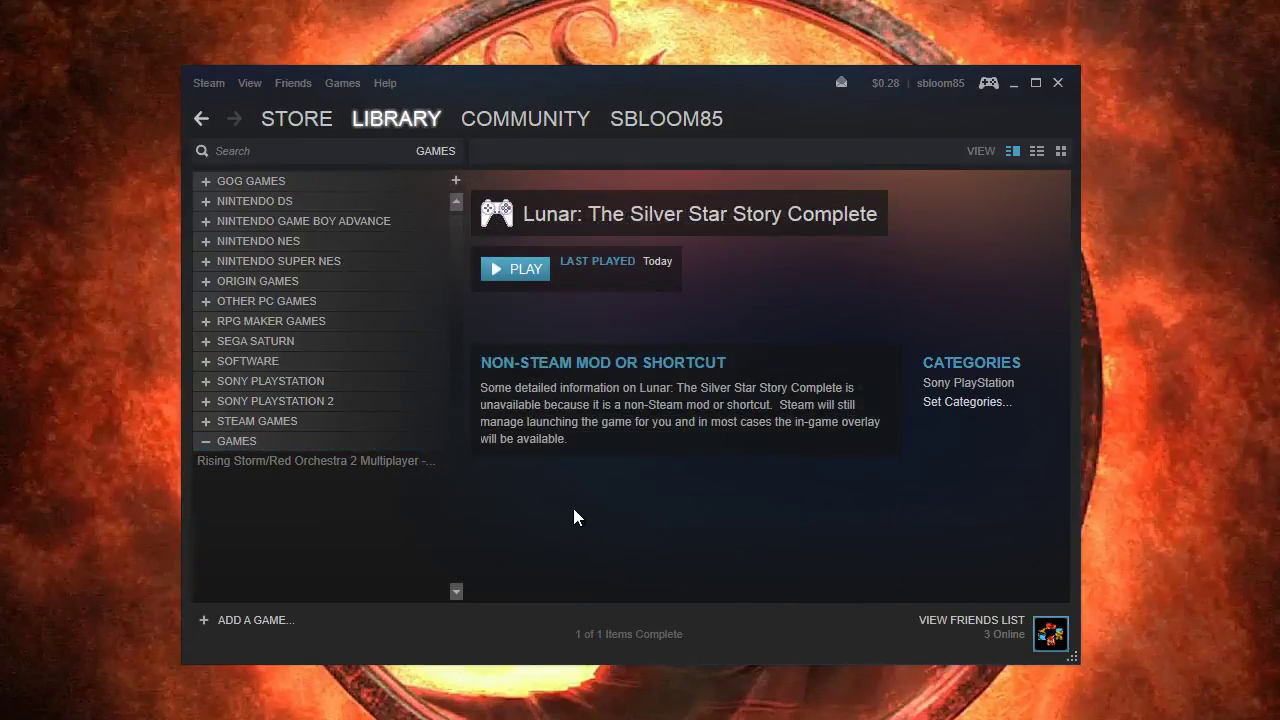
pyautogui.click(206, 384)
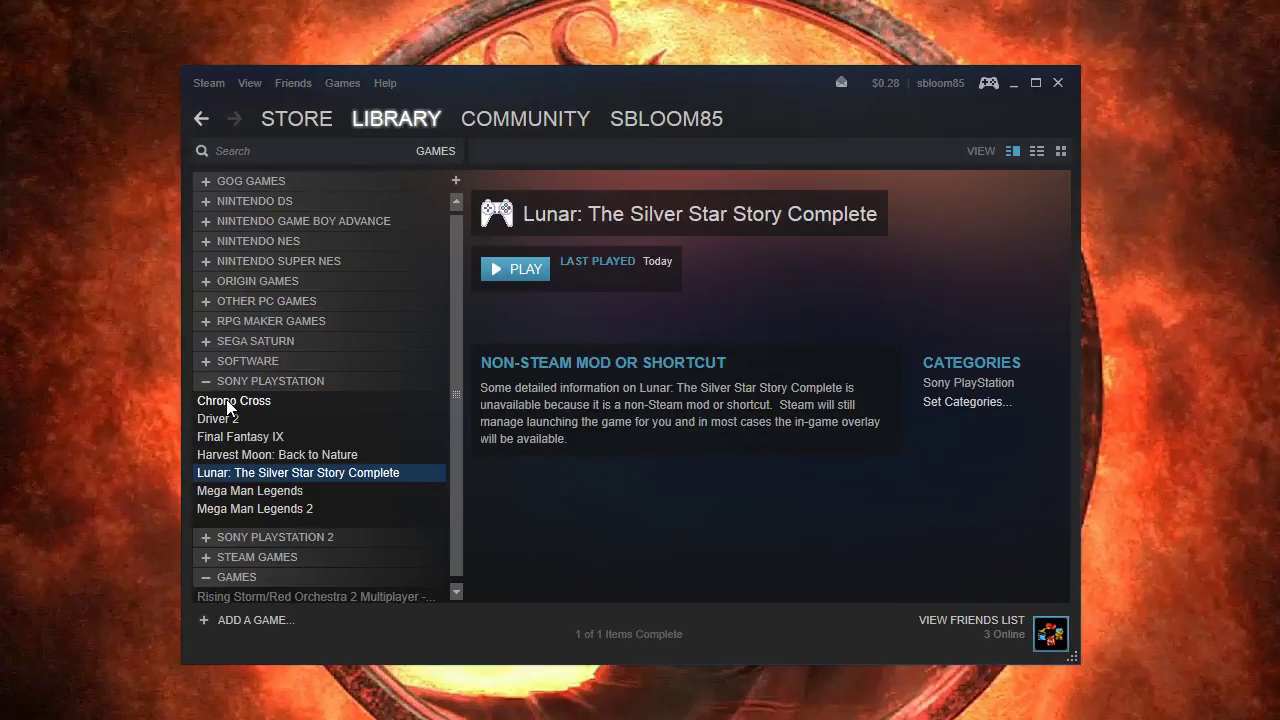
pyautogui.click(287, 399)
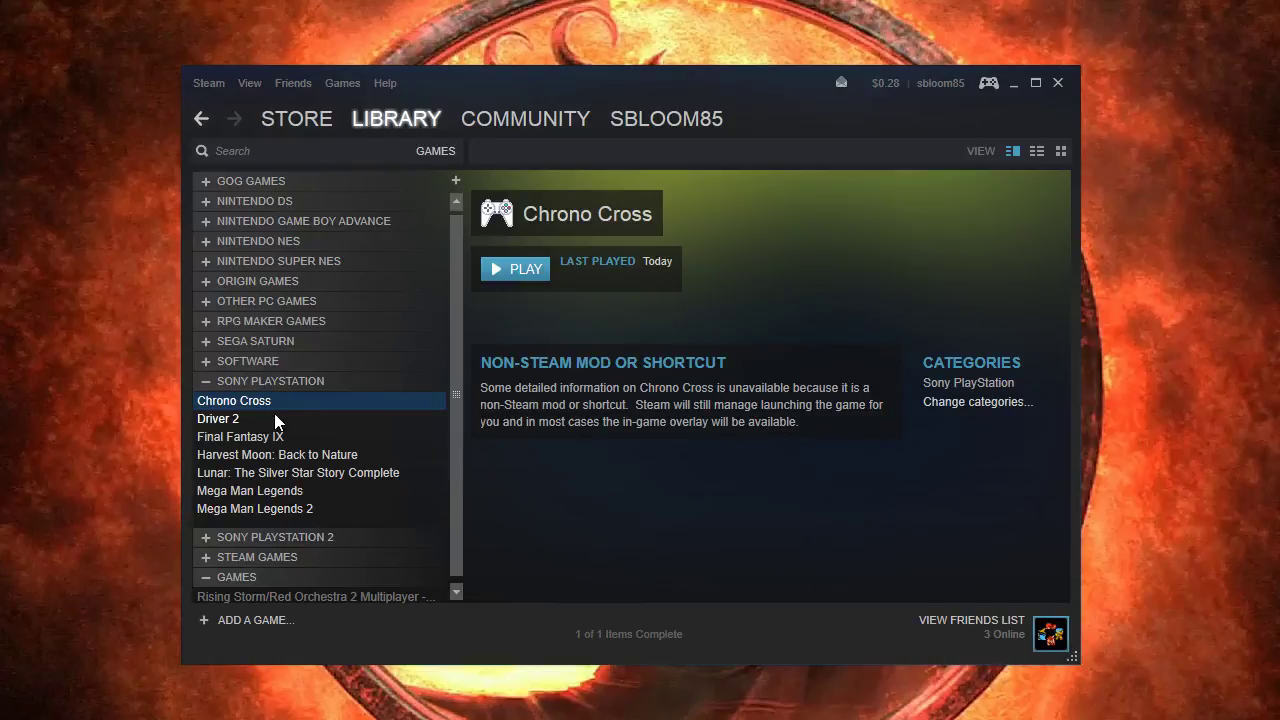
pyautogui.click(205, 382)
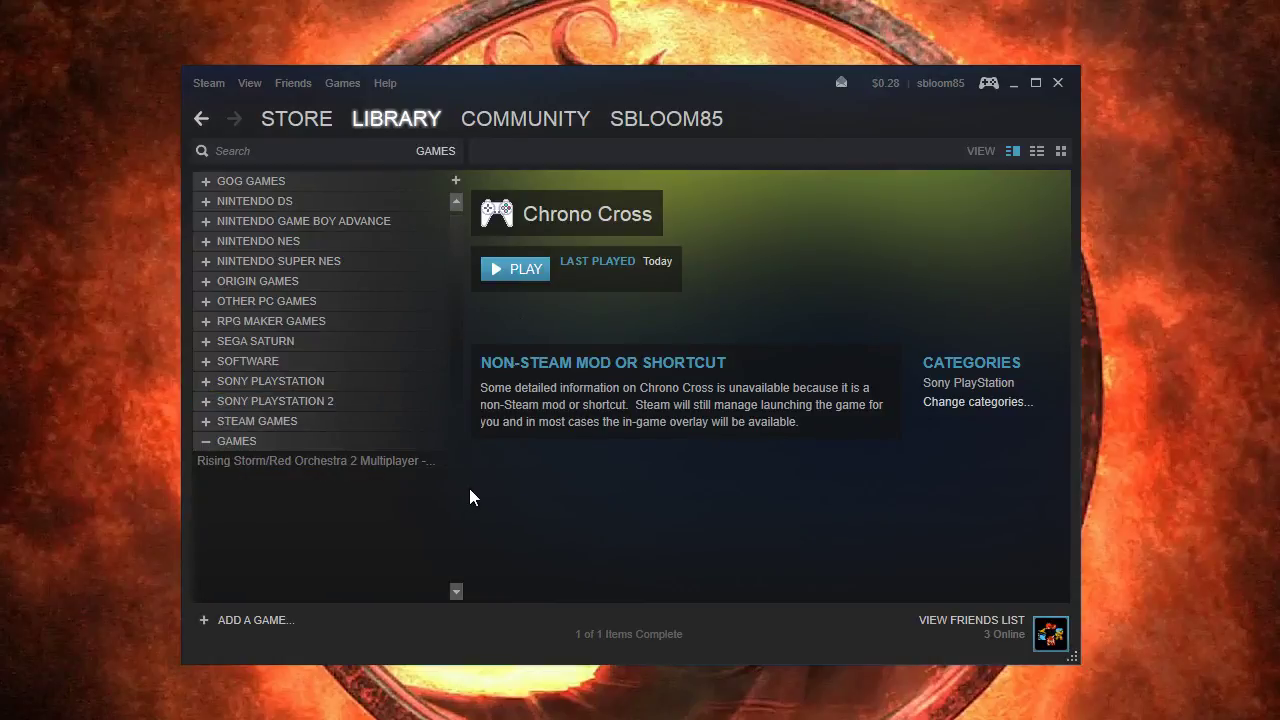